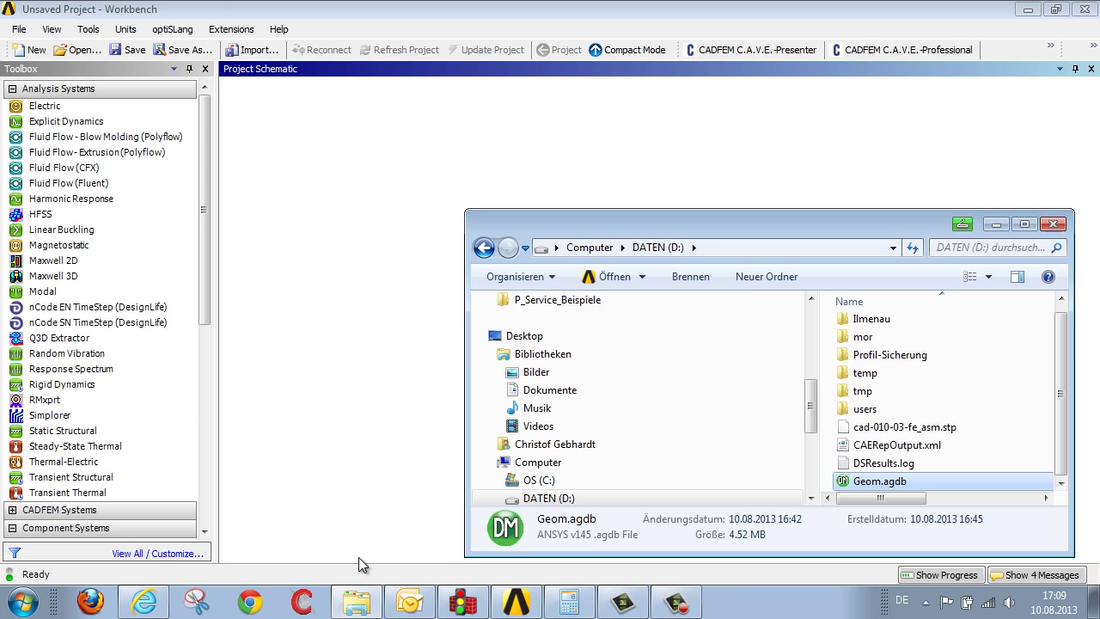
Step: Import Geom.agdb into the project schematic as a Geometry system and link a Modal analysis system to that geometry
left_click_drag(870, 481, 303, 160)
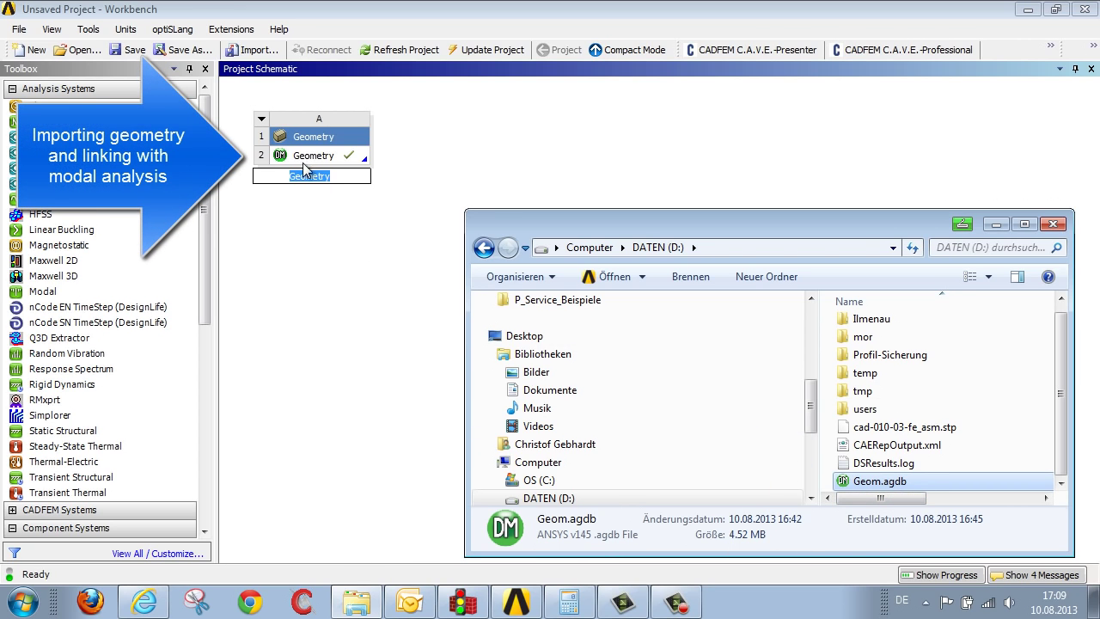
left_click(39, 293)
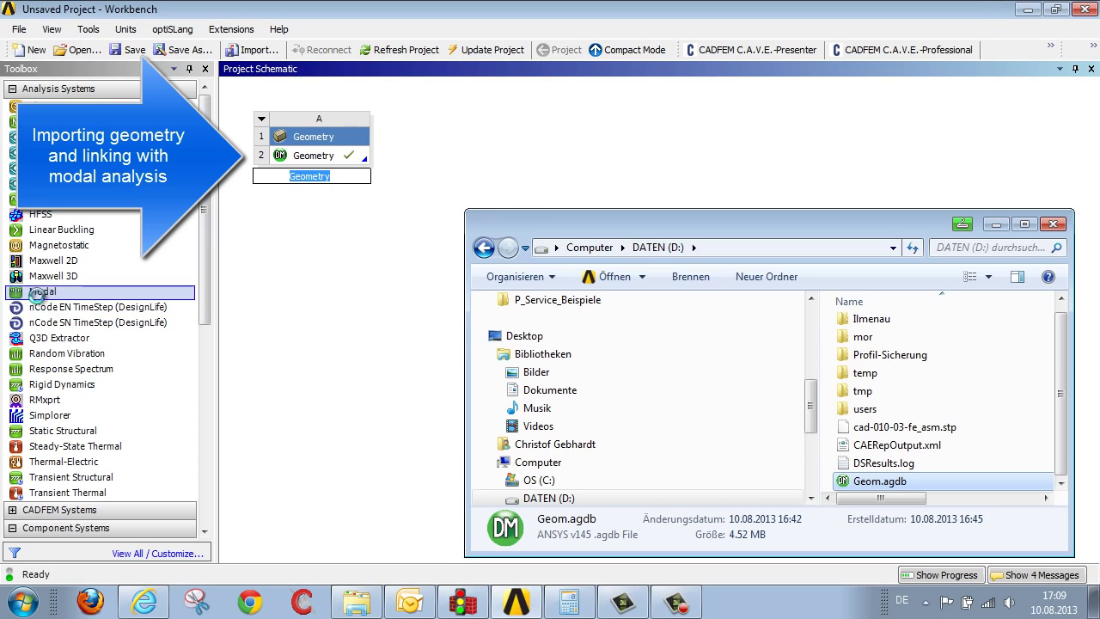
left_click_drag(39, 293, 317, 158)
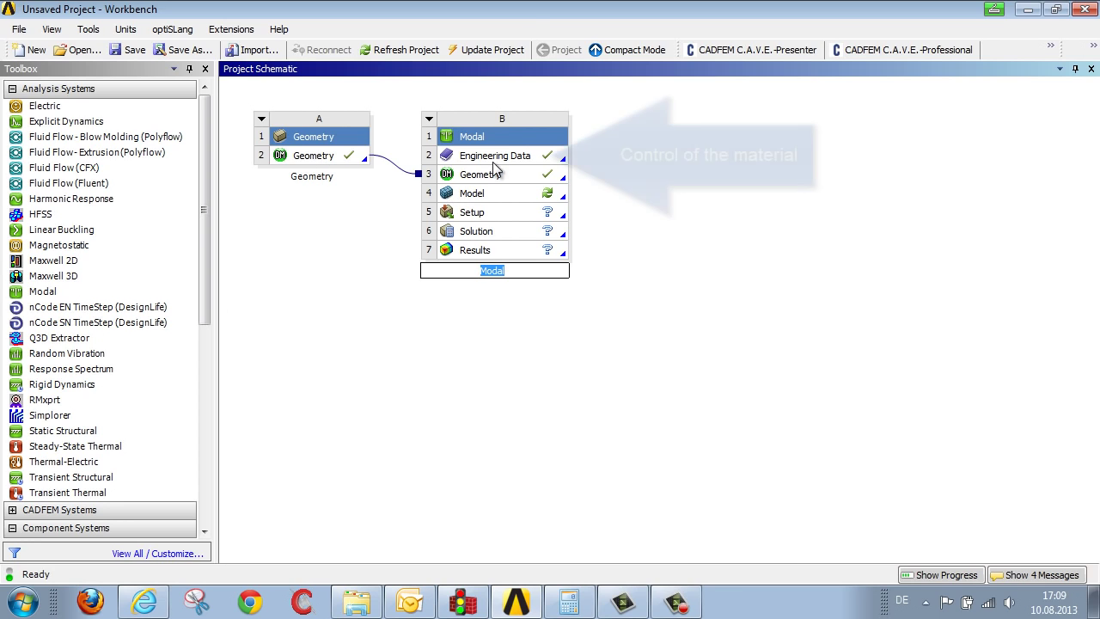
Step: Check the Structural Steel material in the modal system's Engineering Data, then return to the project and open the modal Model for editing
double_click(472, 158)
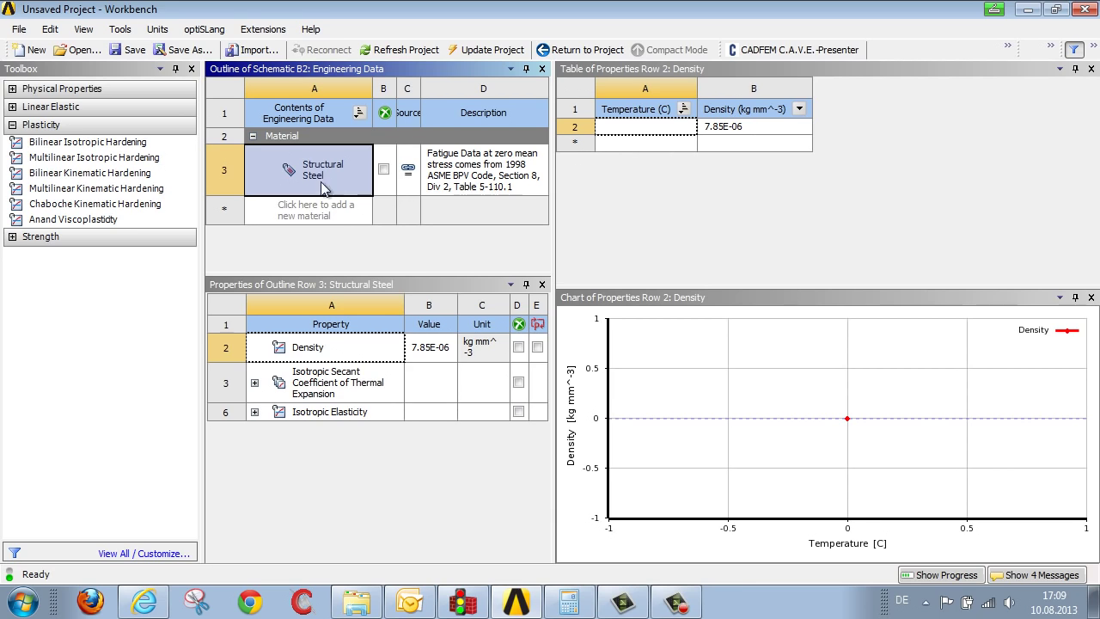
left_click(576, 54)
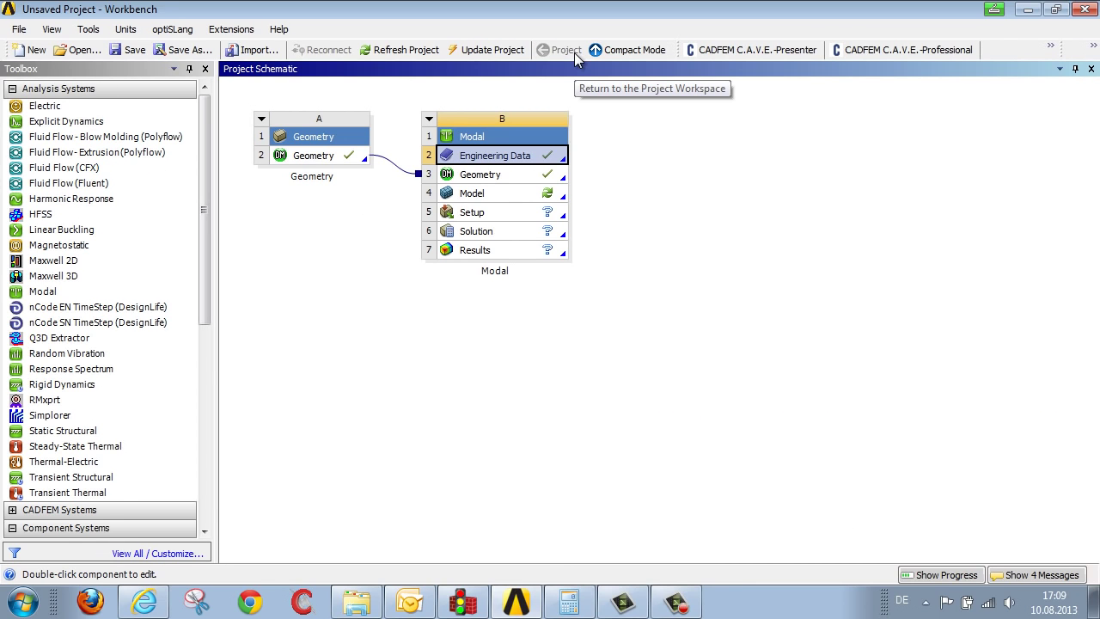
left_click(485, 194)
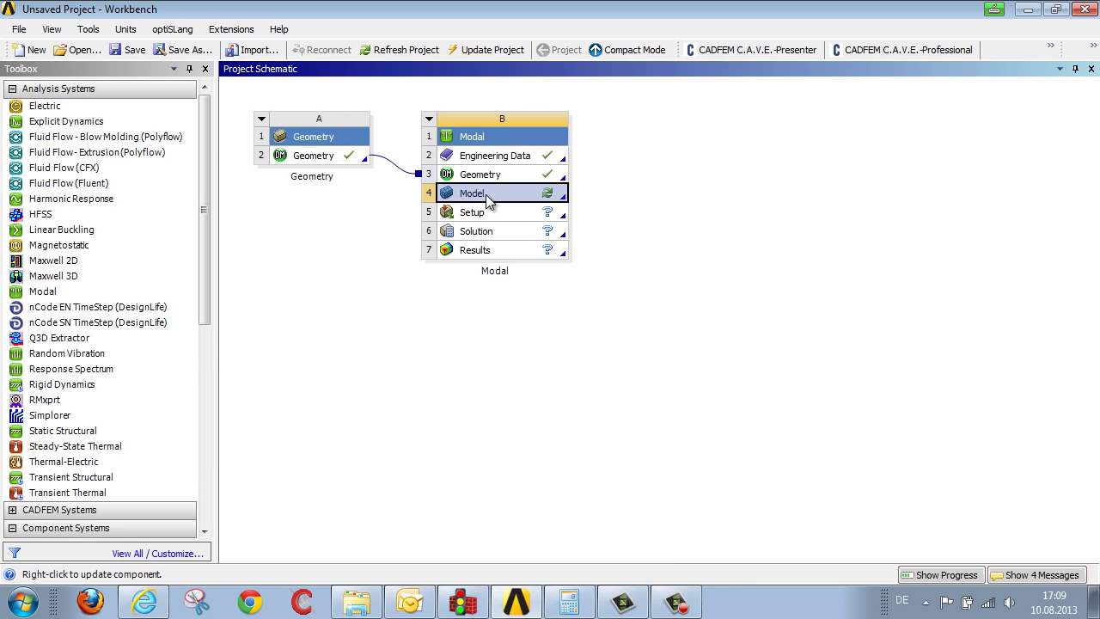
right_click(550, 194)
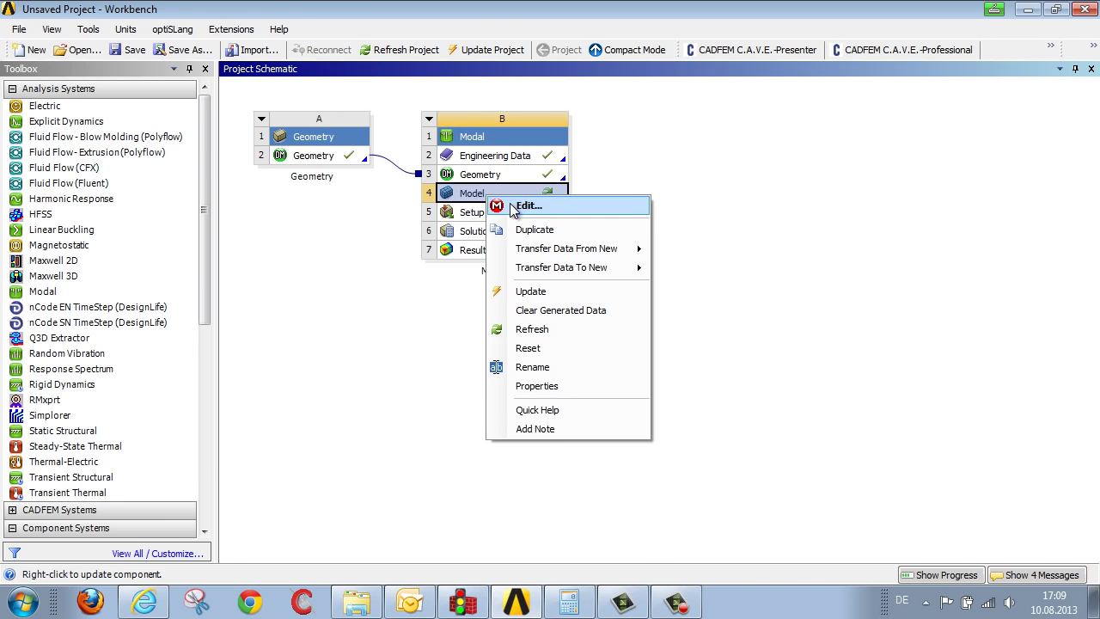
left_click(567, 203)
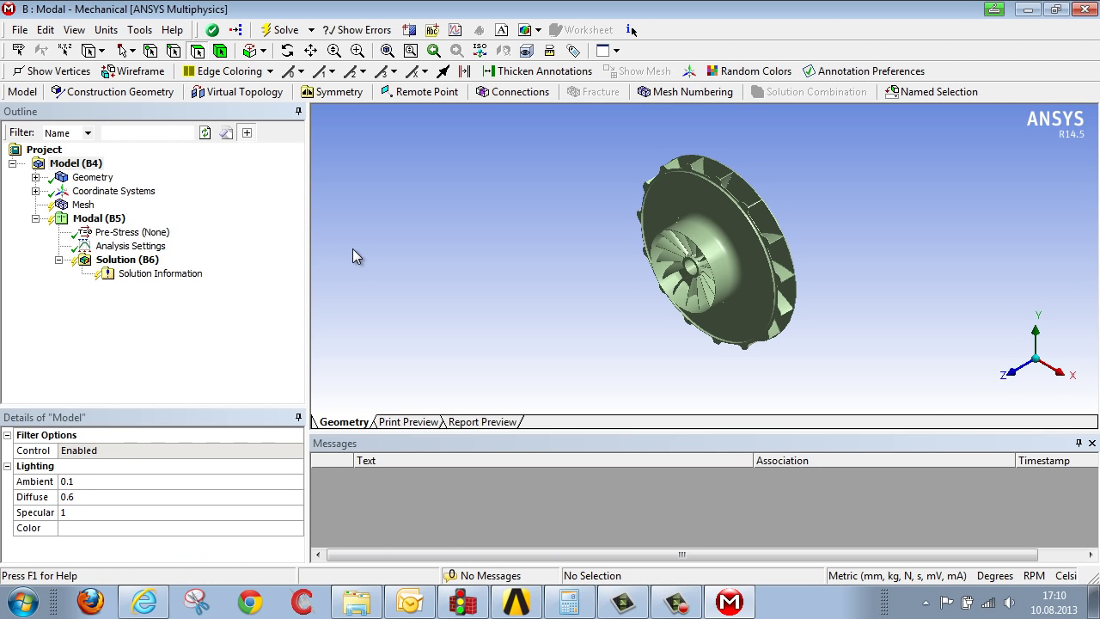
Step: Add a mesh Sizing control and scope it to the whole impeller body
left_click(35, 177)
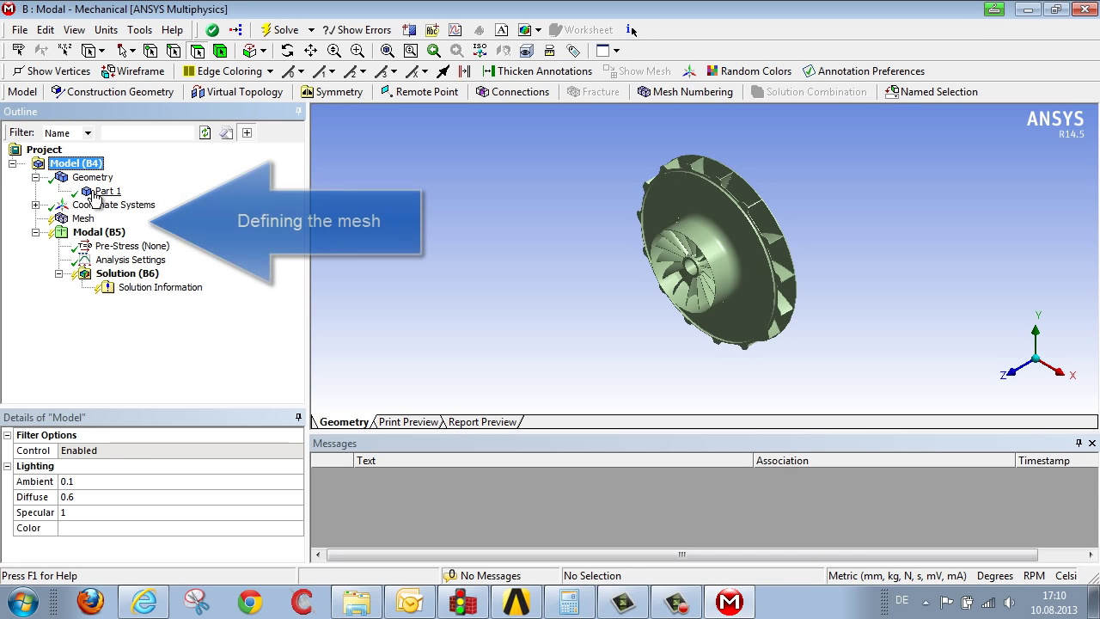
left_click(84, 218)
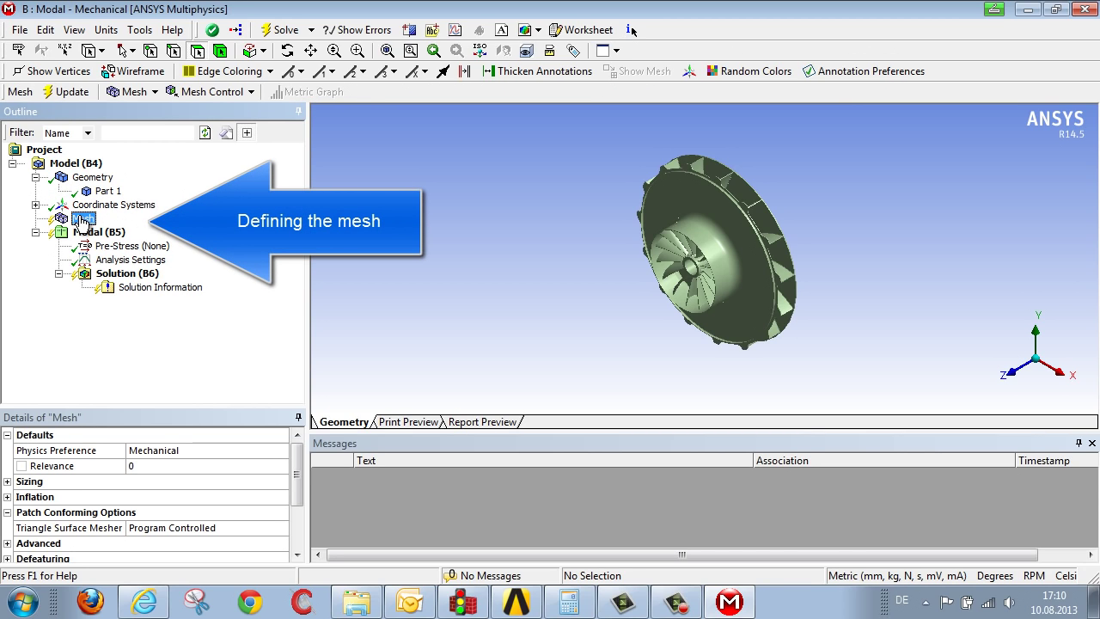
left_click(209, 92)
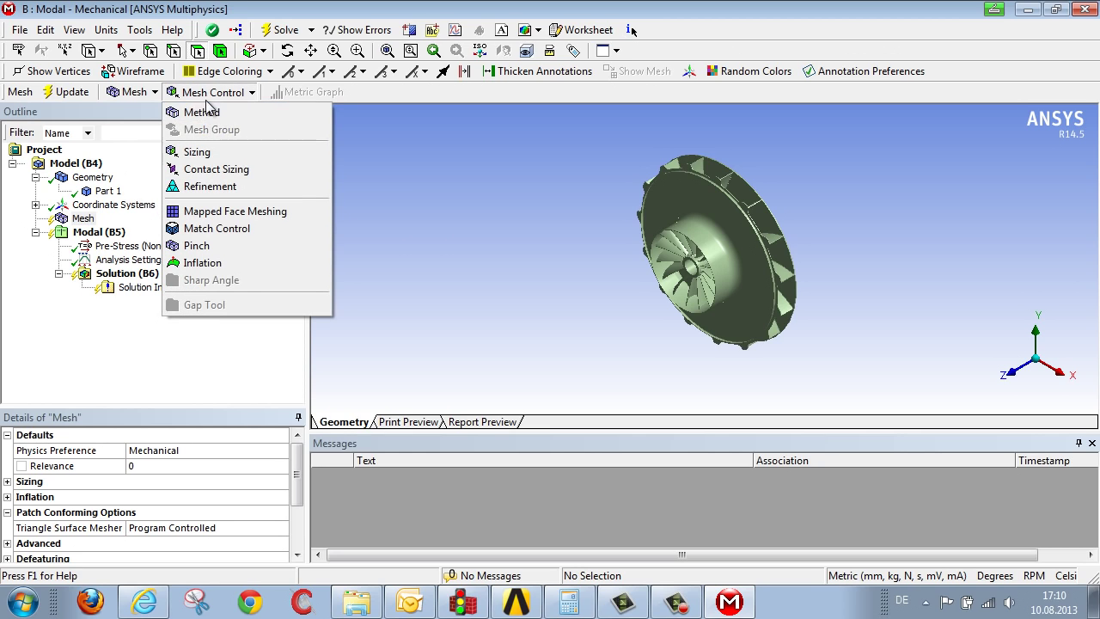
left_click(216, 152)
left_click(220, 50)
left_click(668, 206)
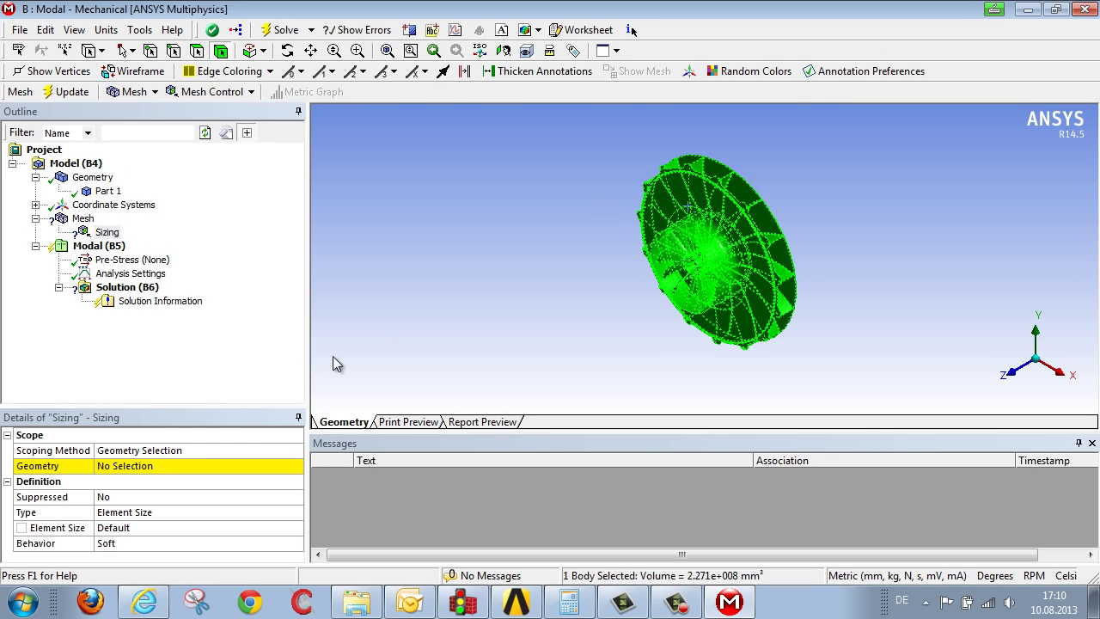
left_click(147, 465)
left_click(148, 466)
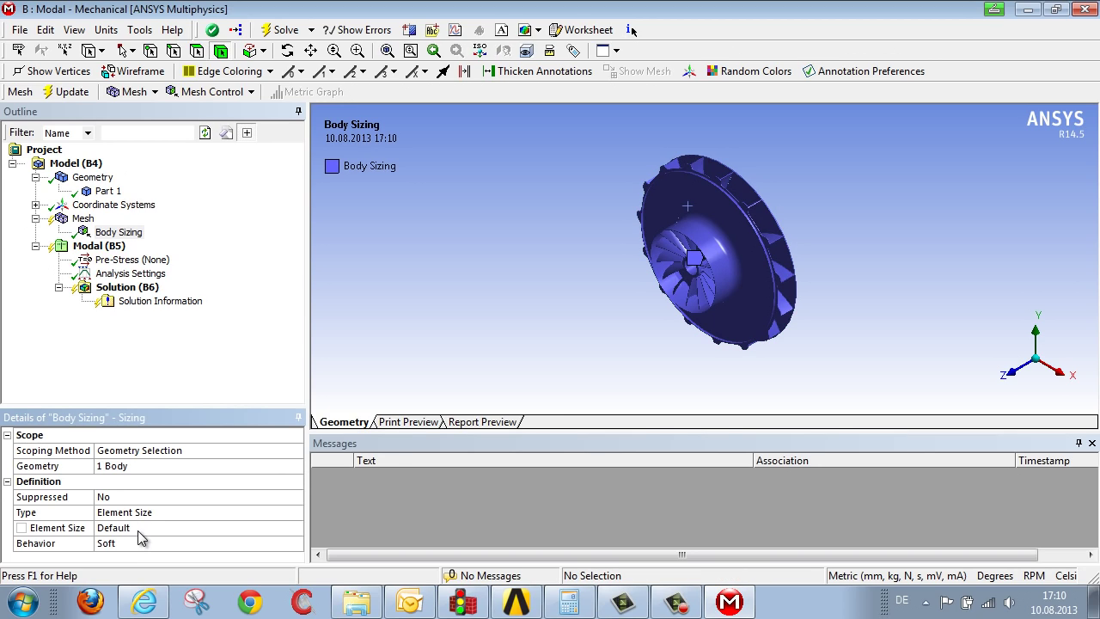
Step: Set the body sizing's element size to 40 mm and generate the mesh
left_click(139, 528)
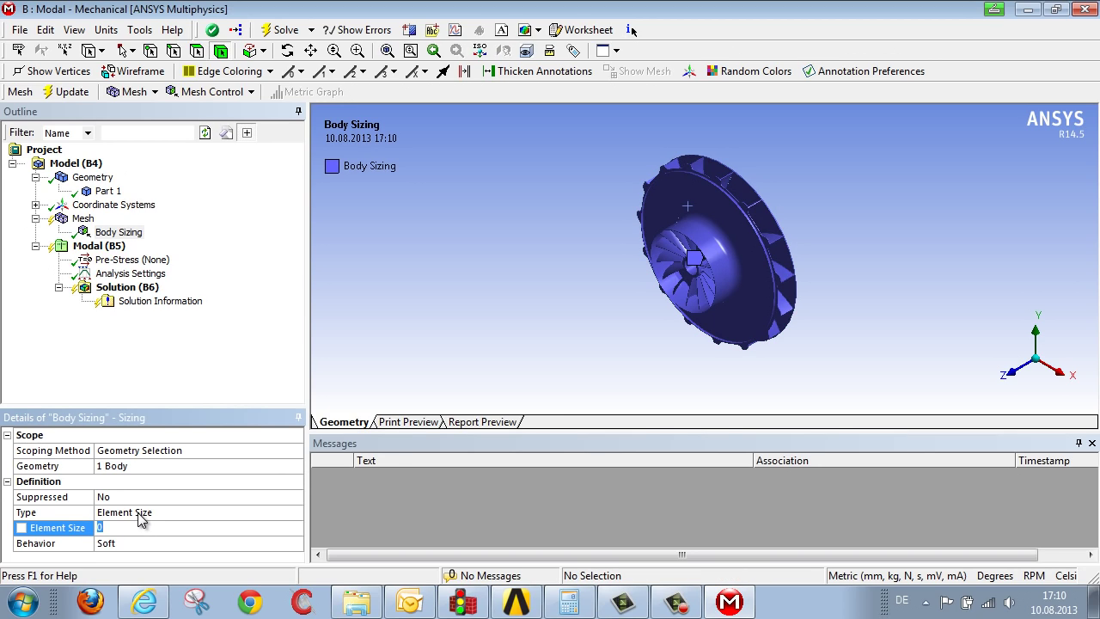
type("40")
key("Return")
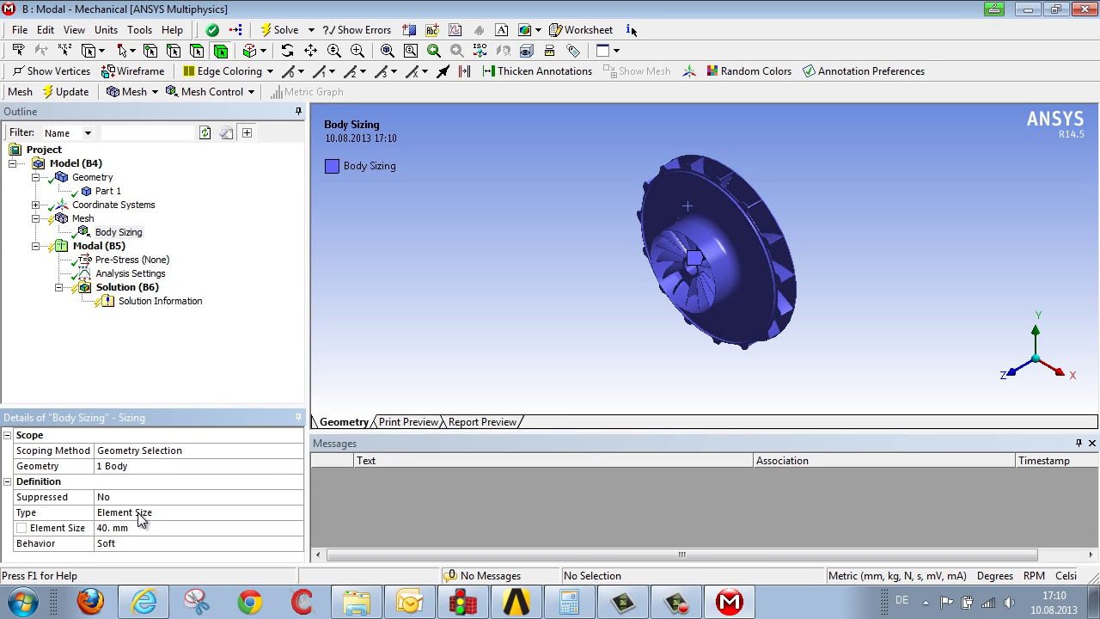
right_click(86, 218)
left_click(148, 273)
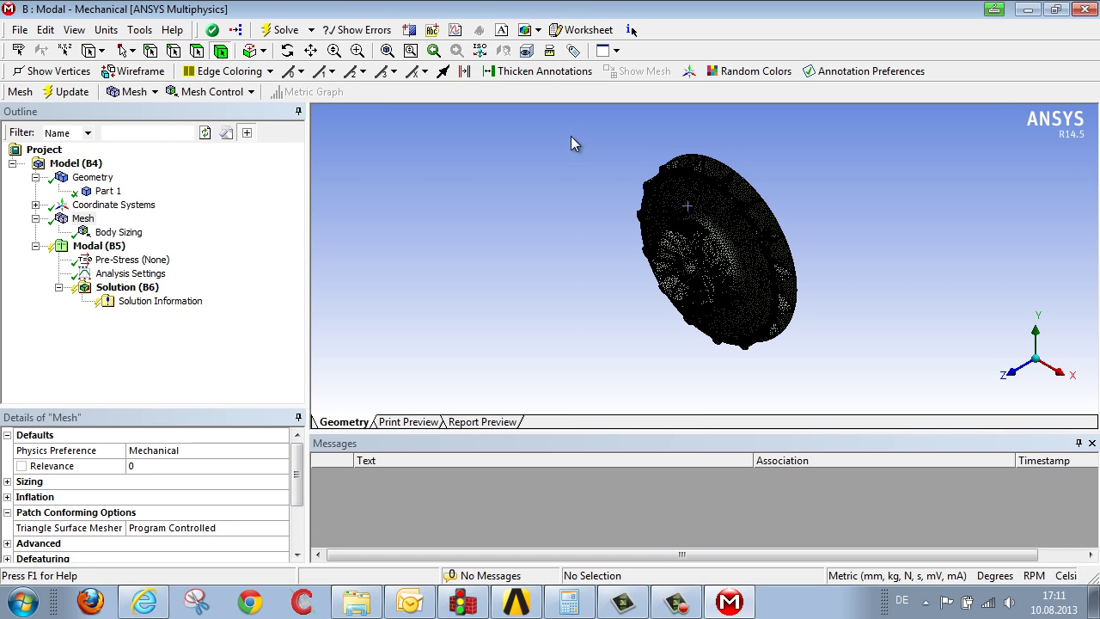
Step: Set the maximum number of modes to find to 10 in the modal analysis settings
middle_click_drag(799, 323, 880, 304)
left_click(102, 249)
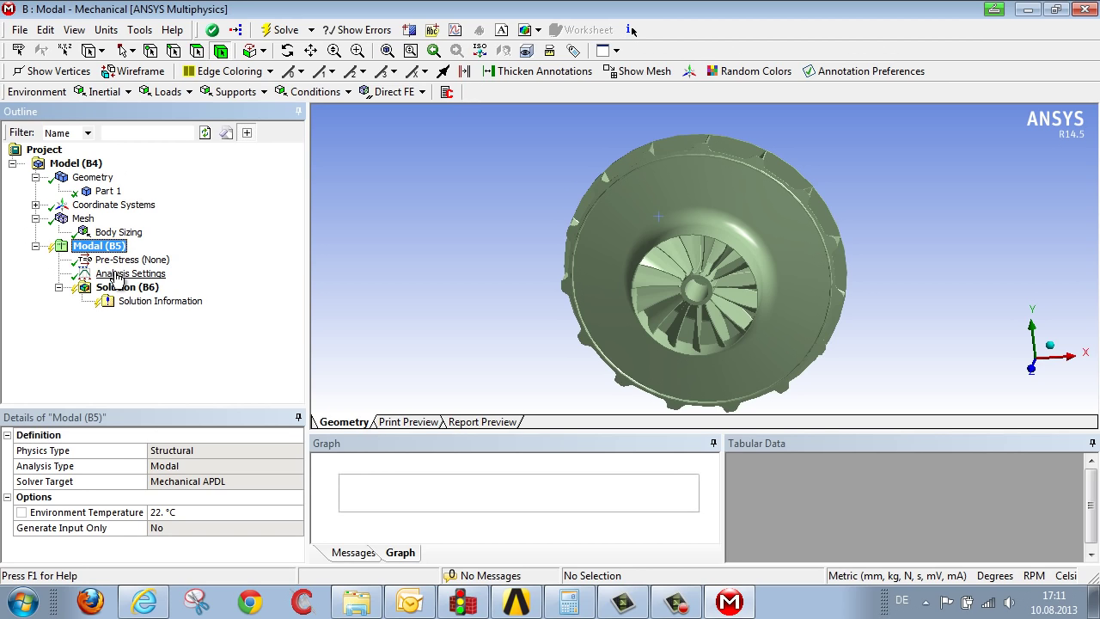
left_click(120, 274)
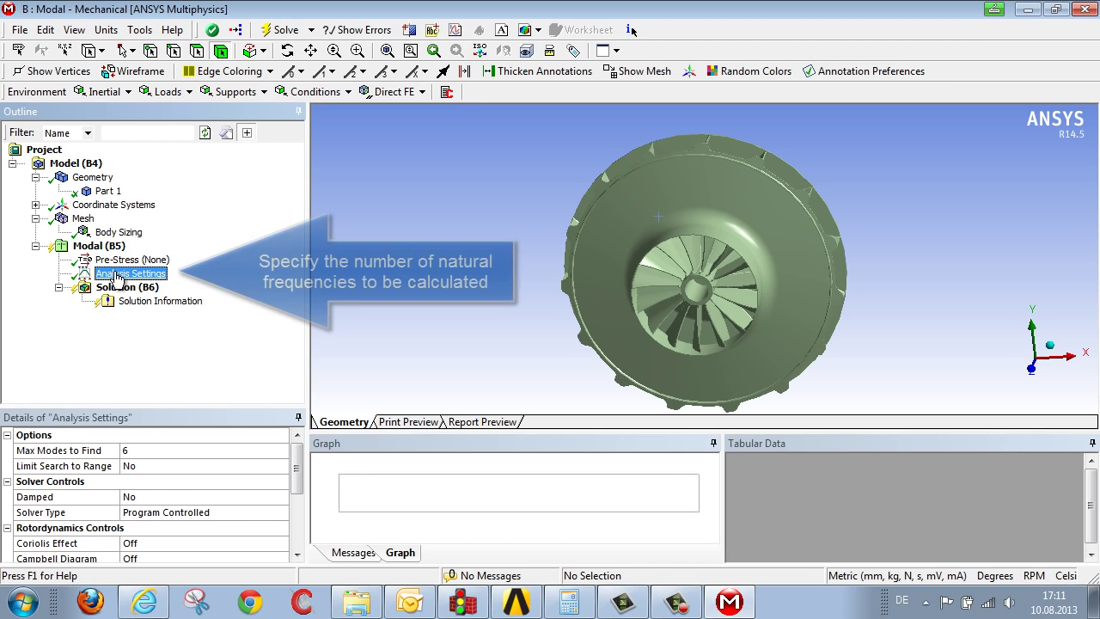
left_click(147, 451)
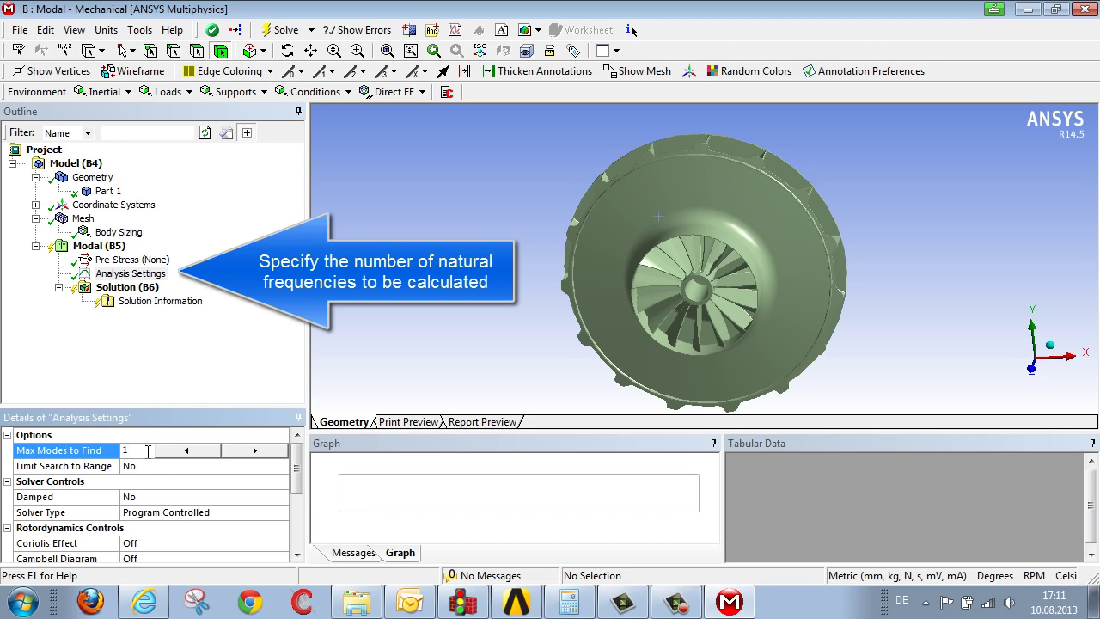
type("10")
key("Return")
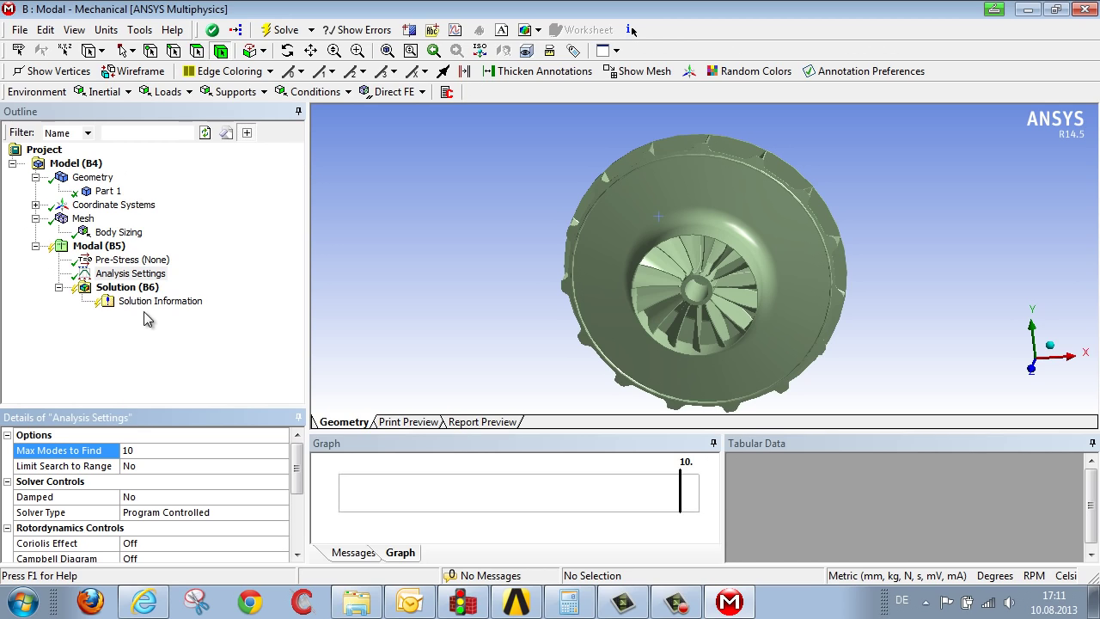
Step: Apply a Fixed Support to the cylindrical inner face of the impeller's central hub bore
middle_click_drag(706, 329, 688, 267)
right_click_drag(687, 267, 731, 316)
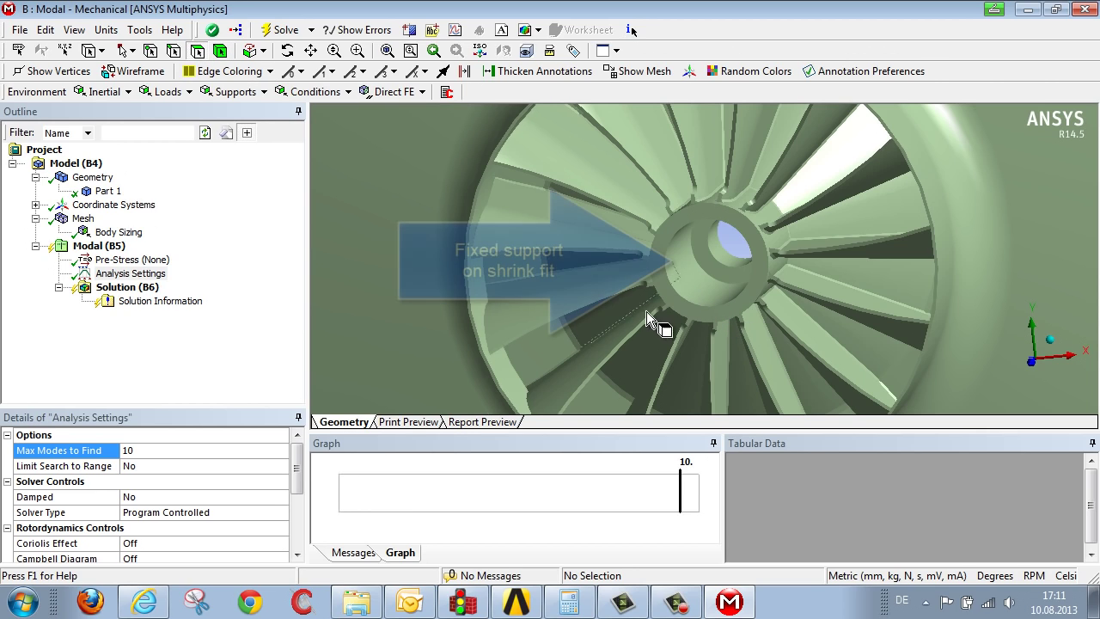
left_click(686, 275)
scroll(664, 357, "down", 5)
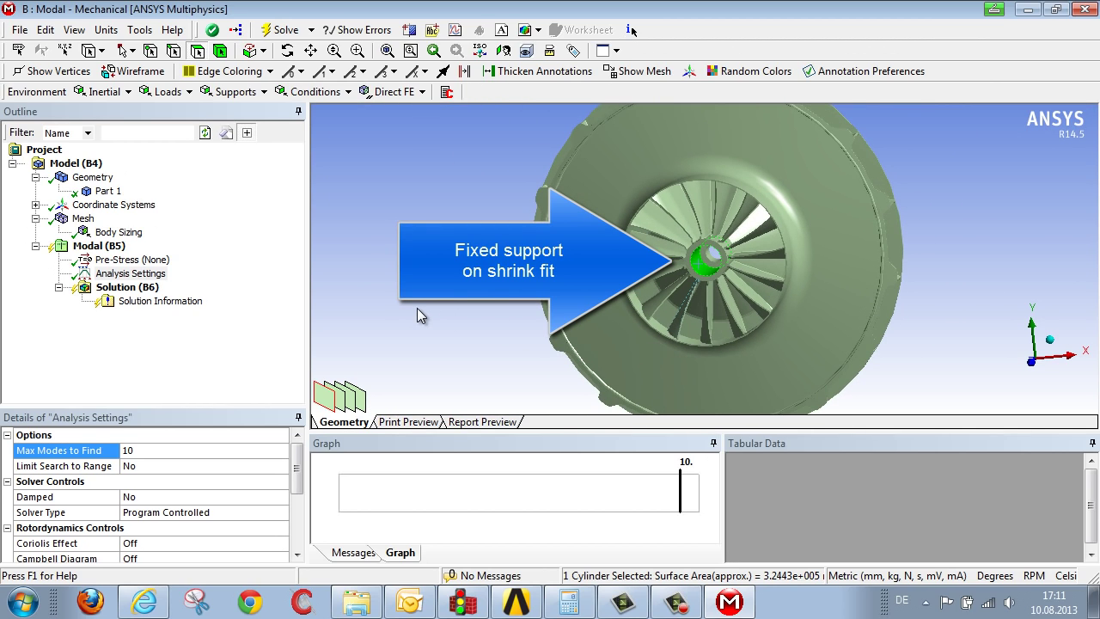
left_click(225, 91)
left_click(232, 114)
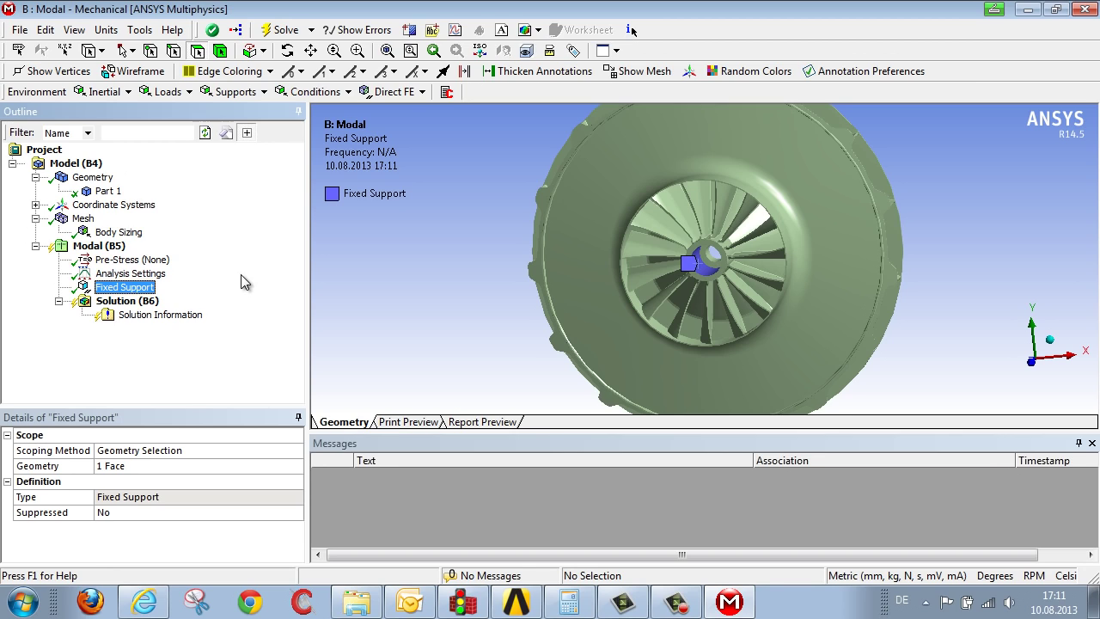
Step: Solve the modal analysis and review the natural frequencies in the graph and table
middle_click_drag(491, 258, 467, 280)
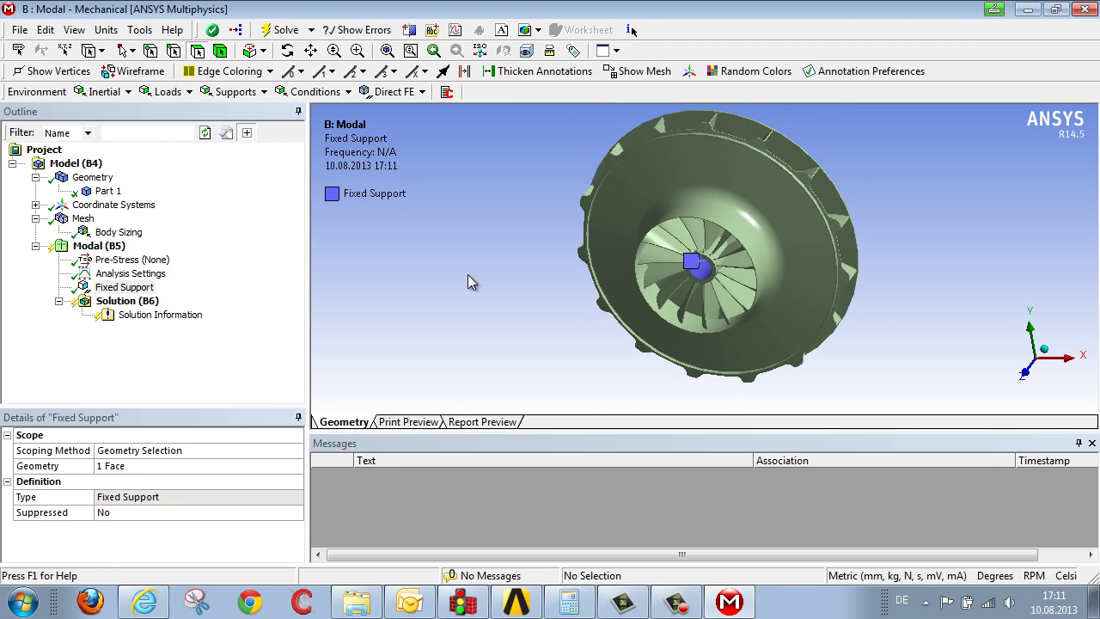
right_click(153, 302)
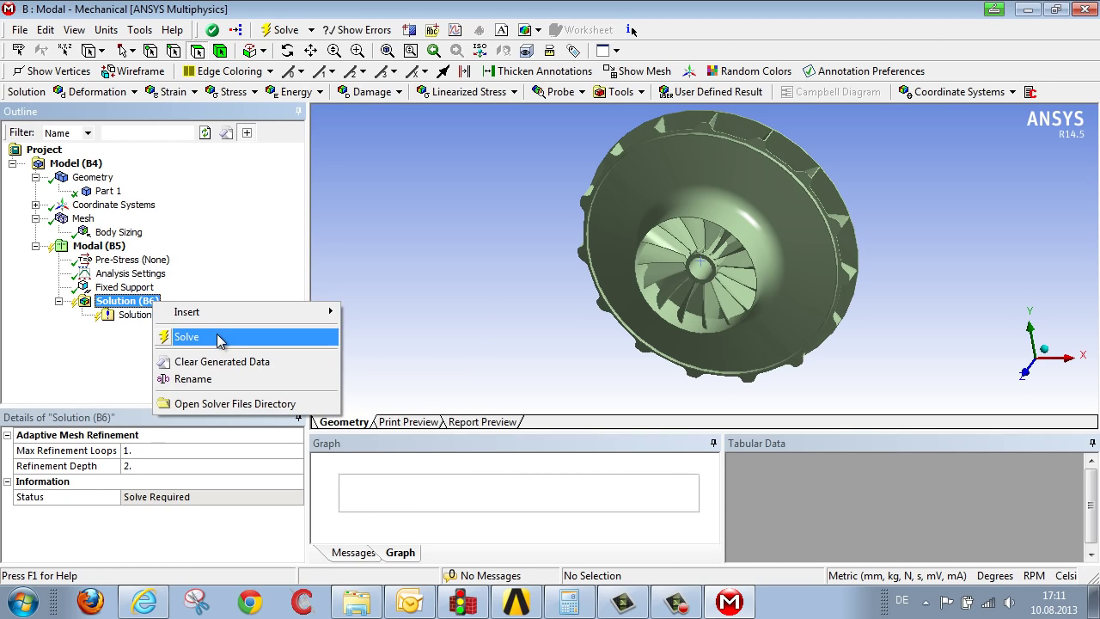
left_click(219, 338)
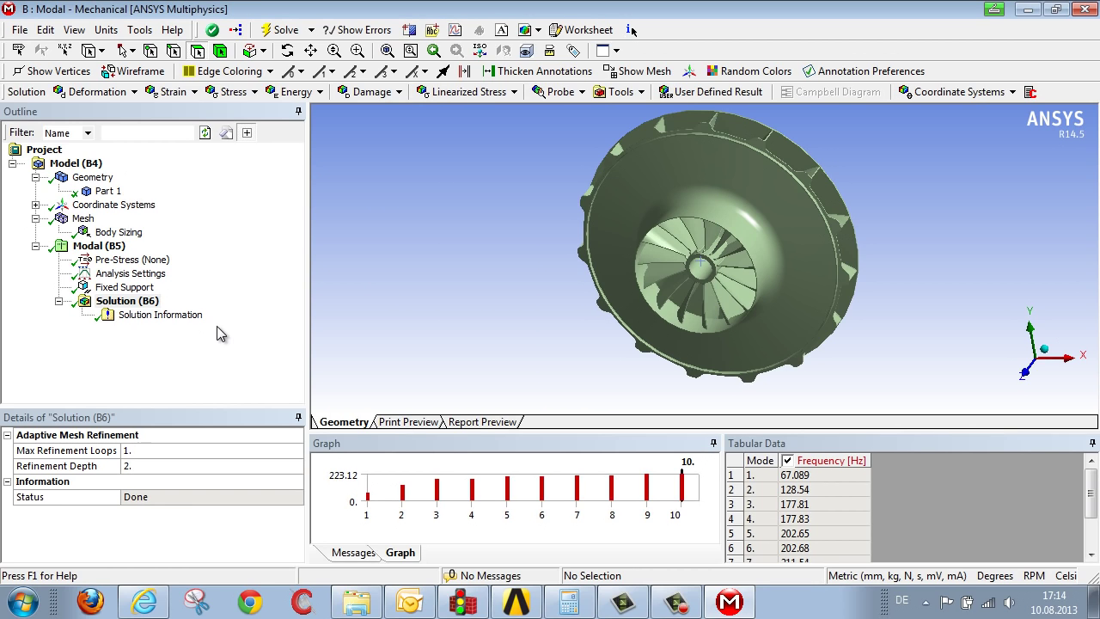
left_click_drag(450, 432, 451, 320)
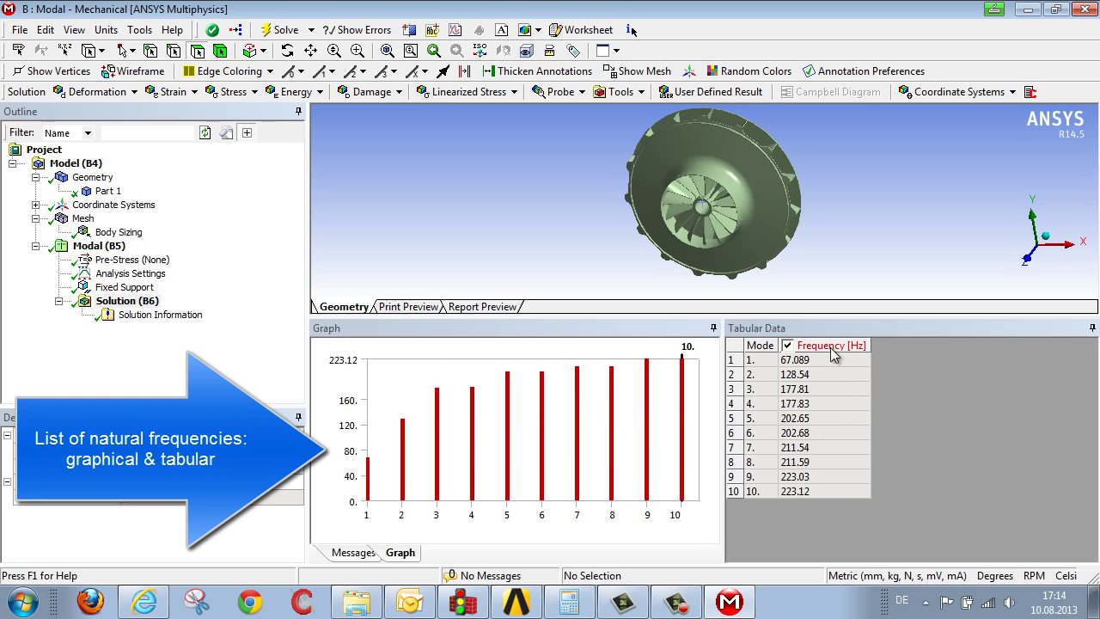
left_click_drag(692, 321, 692, 421)
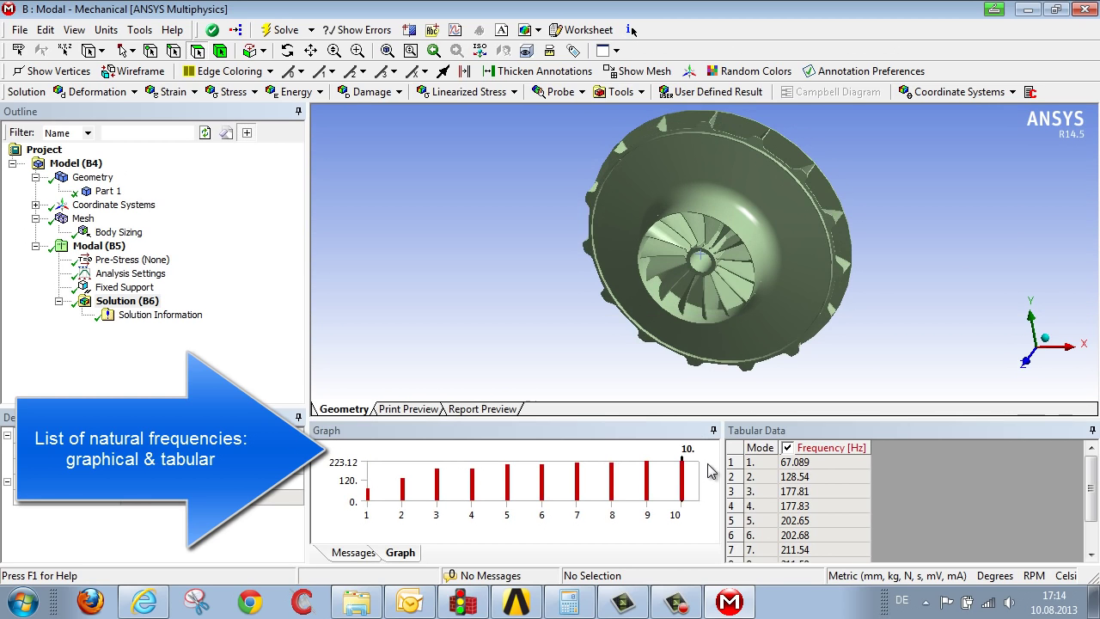
Step: Create mode shape results for all calculated natural frequencies and evaluate them
left_click(646, 472)
right_click(647, 476)
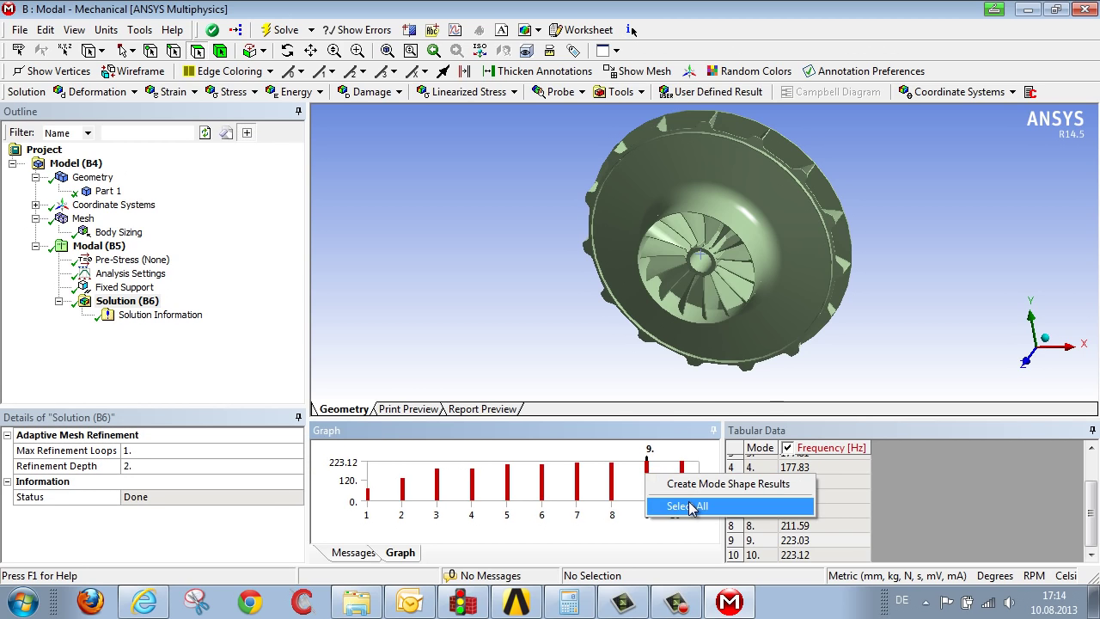
left_click(686, 506)
right_click(648, 466)
left_click(681, 477)
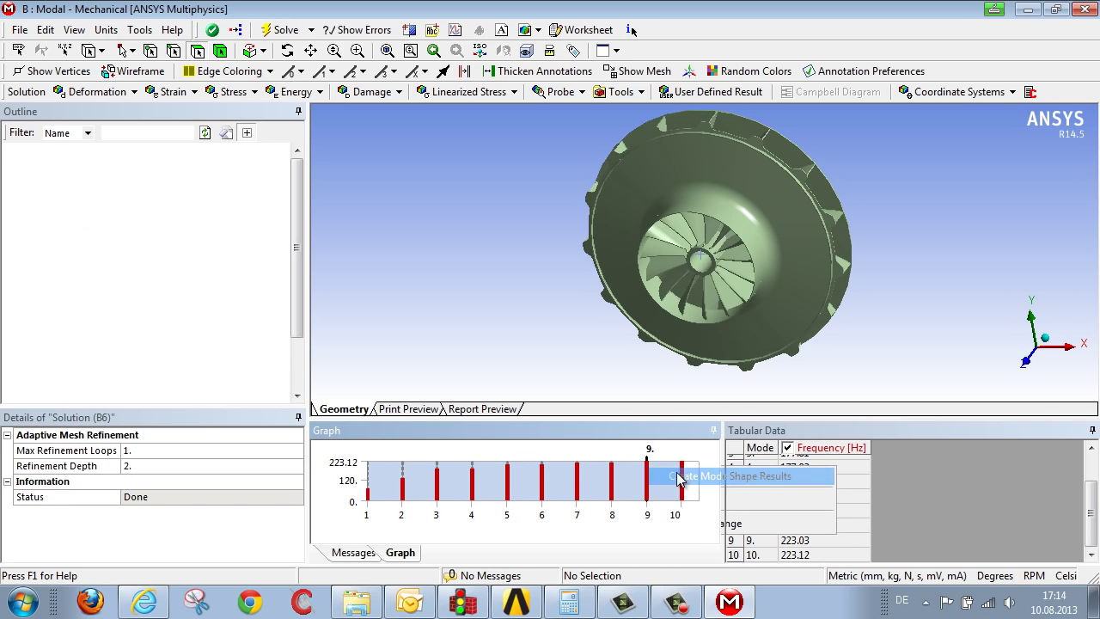
left_click(277, 30)
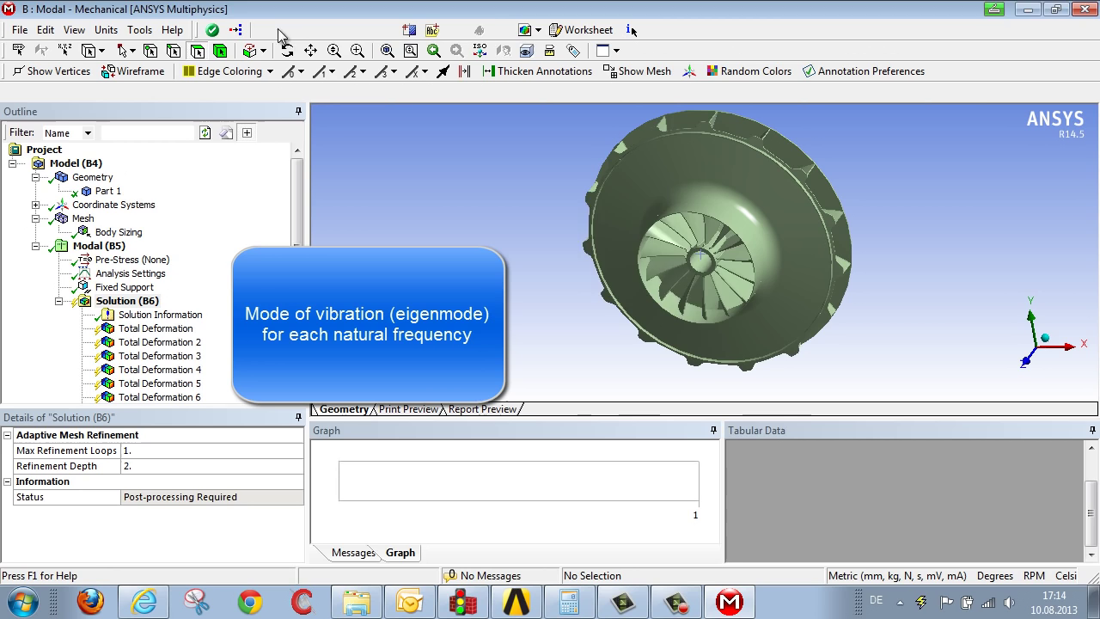
Step: Animate the total deformation of the first mode and examine the vibration shape from different angles
left_click(172, 328)
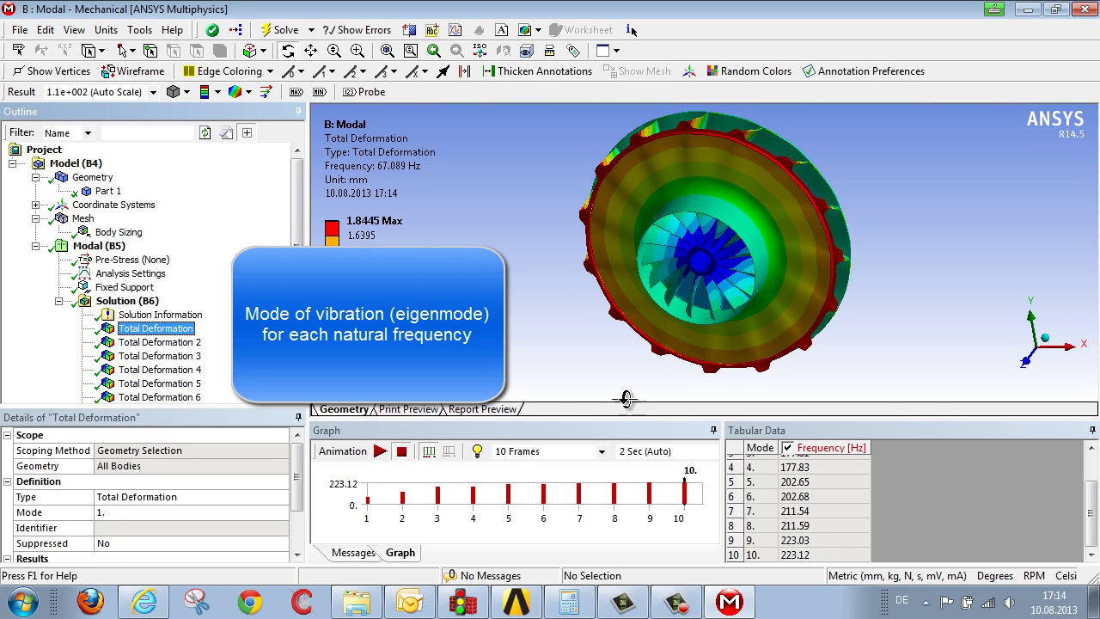
left_click_drag(656, 352, 642, 333)
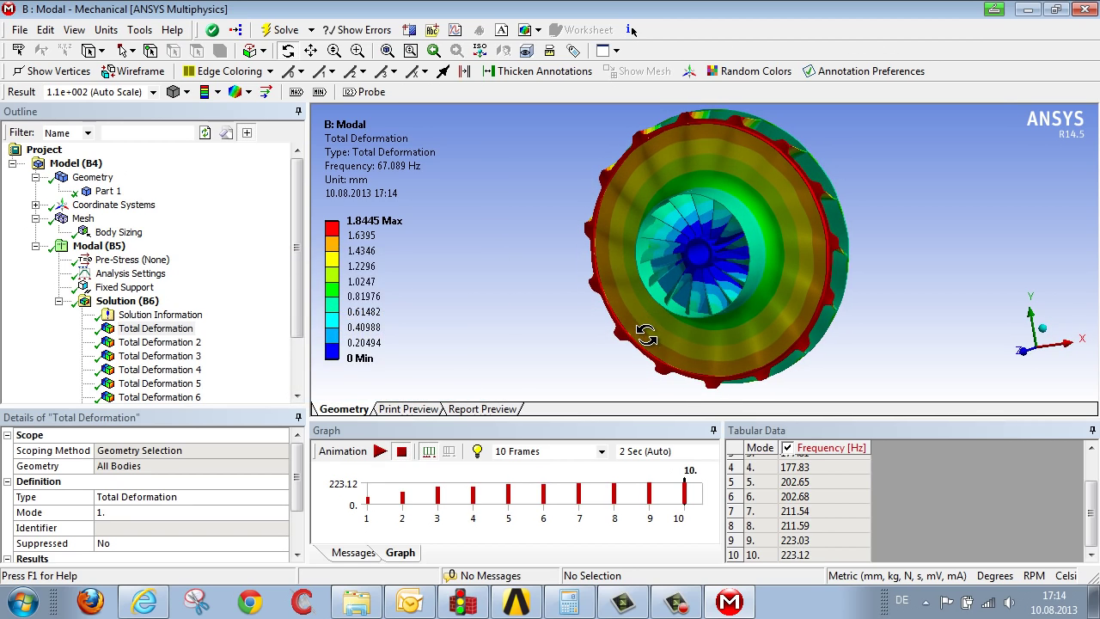
left_click(380, 452)
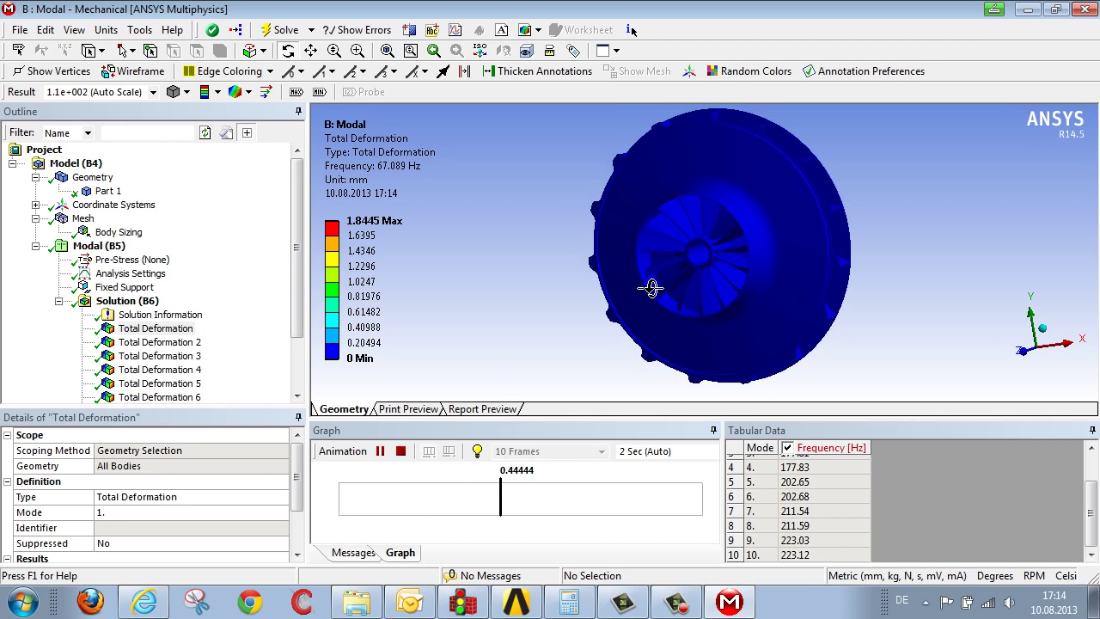
left_click_drag(651, 289, 606, 322)
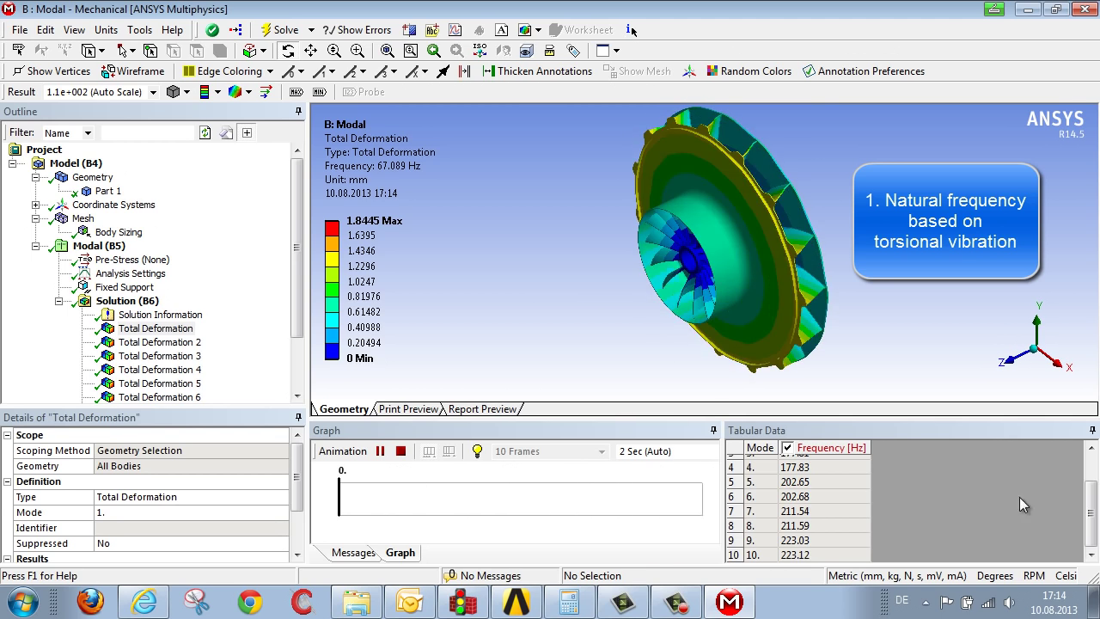
Step: Animate the total deformation of the second mode and examine the vibration shape from the side and at an angle
left_click_drag(1092, 494, 1093, 465)
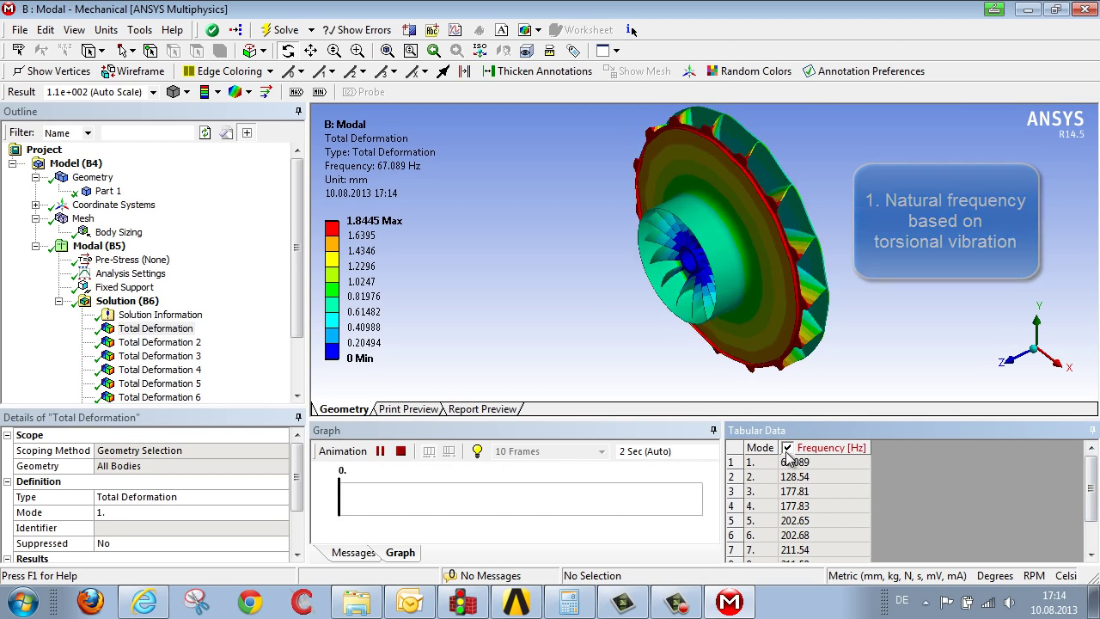
left_click_drag(804, 311, 832, 297)
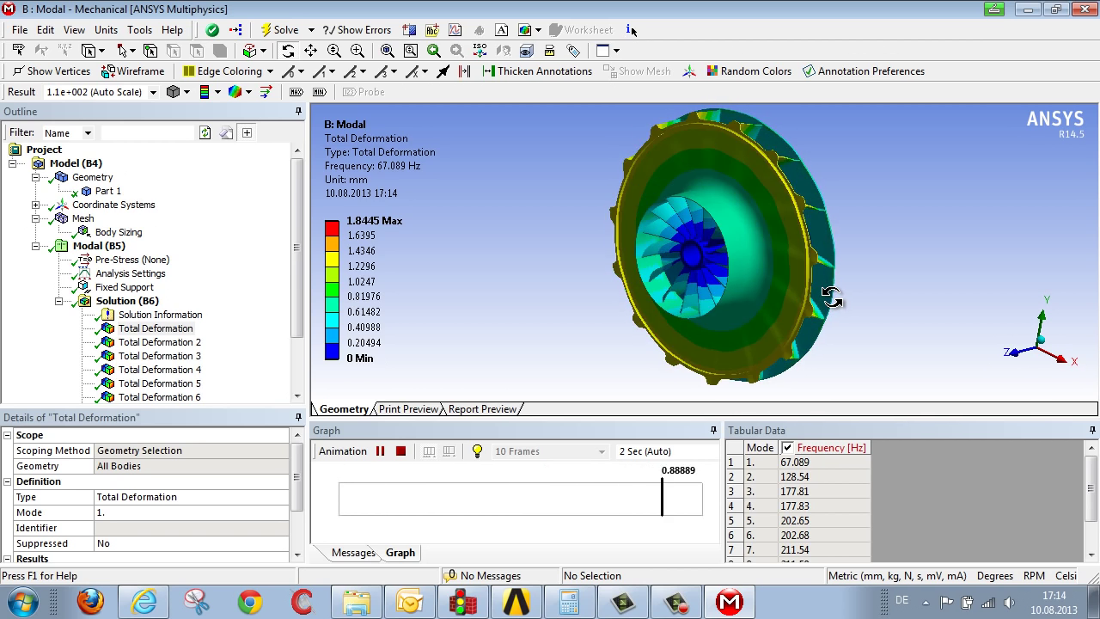
left_click(167, 342)
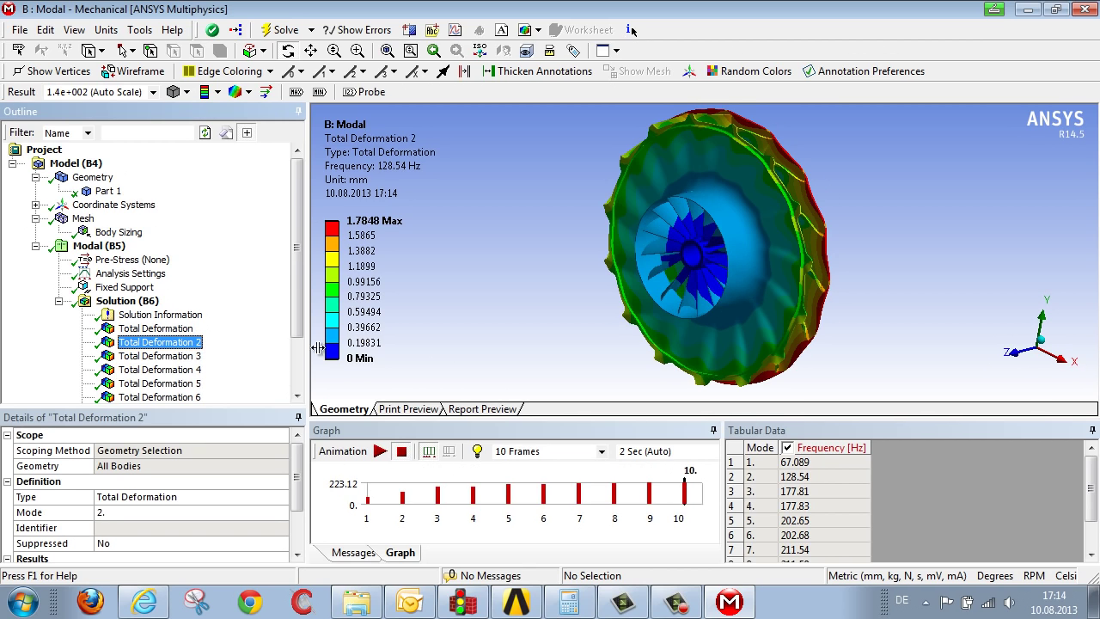
left_click(380, 450)
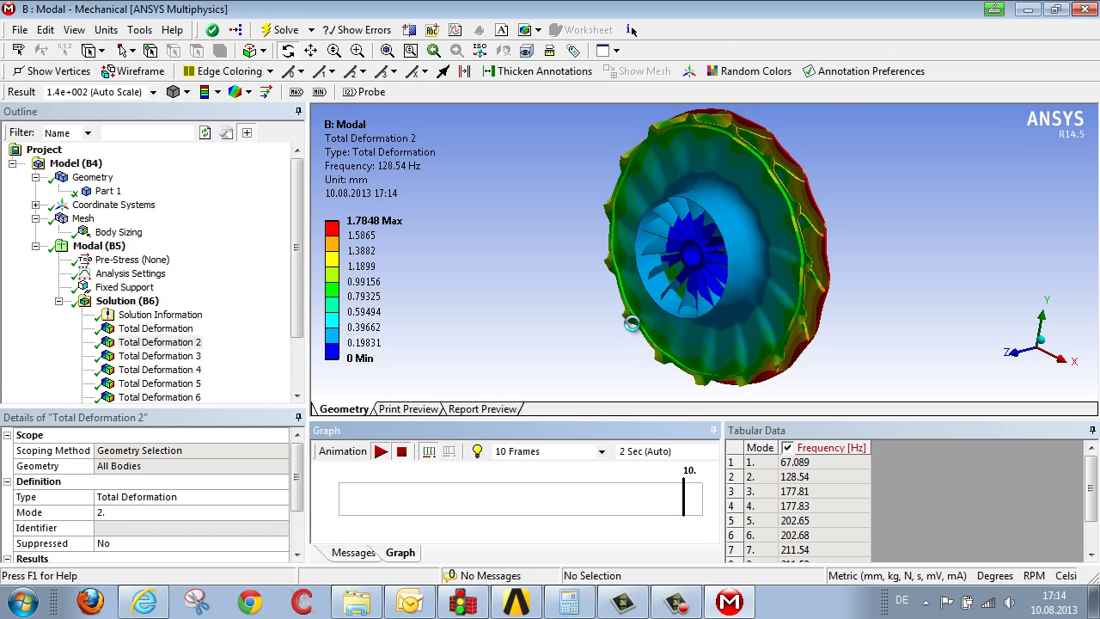
mouse_move(601, 327)
left_mouse_down()
mouse_move(504, 336)
mouse_move(589, 334)
mouse_move(562, 334)
left_mouse_up()
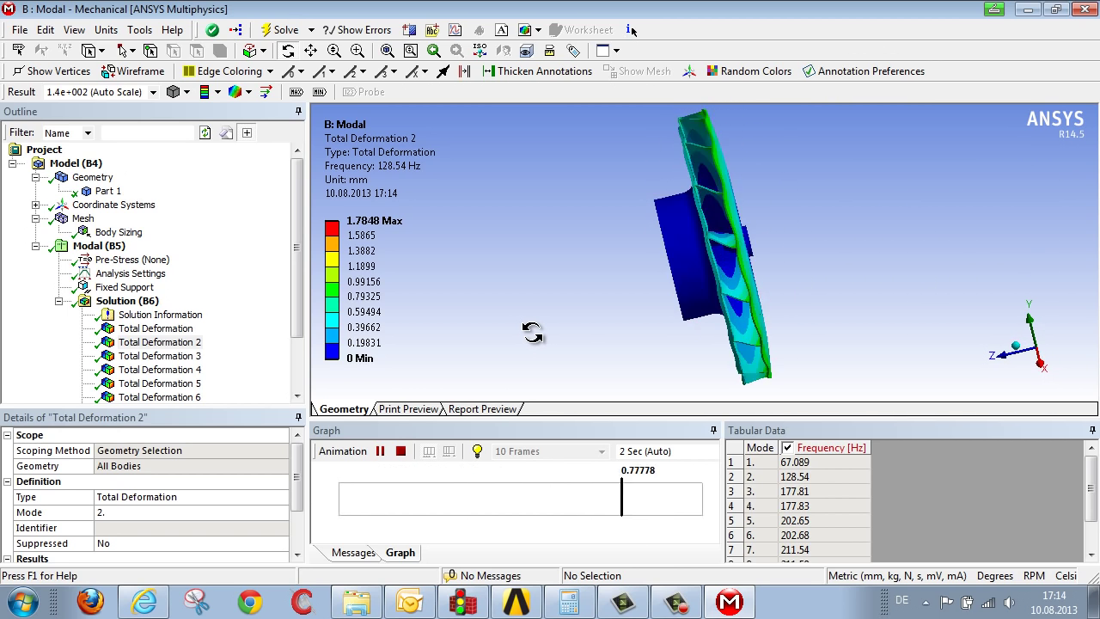
mouse_move(532, 332)
left_mouse_down()
mouse_move(520, 332)
mouse_move(564, 336)
mouse_move(540, 342)
left_mouse_up()
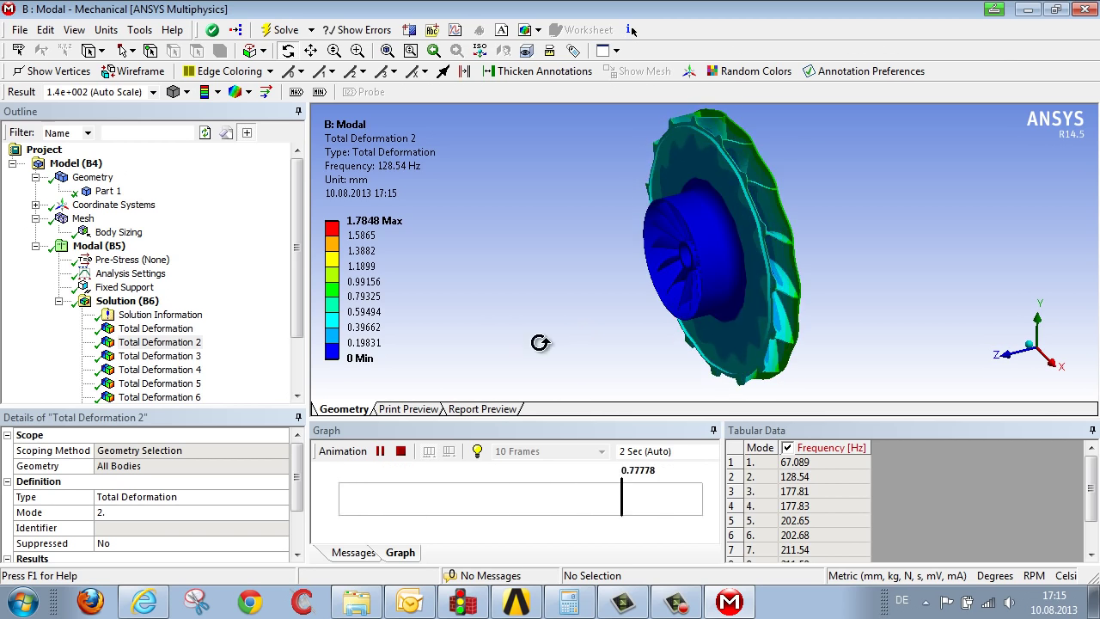
Step: Animate the total deformation of the third mode and examine how the impeller disc bends
left_click(180, 355)
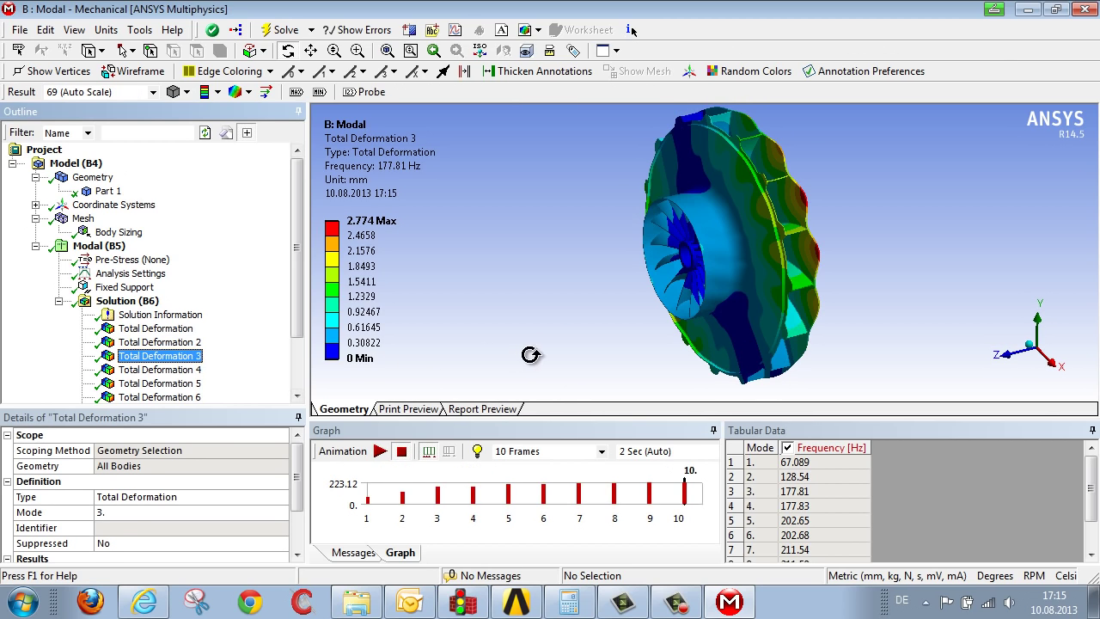
left_click(379, 450)
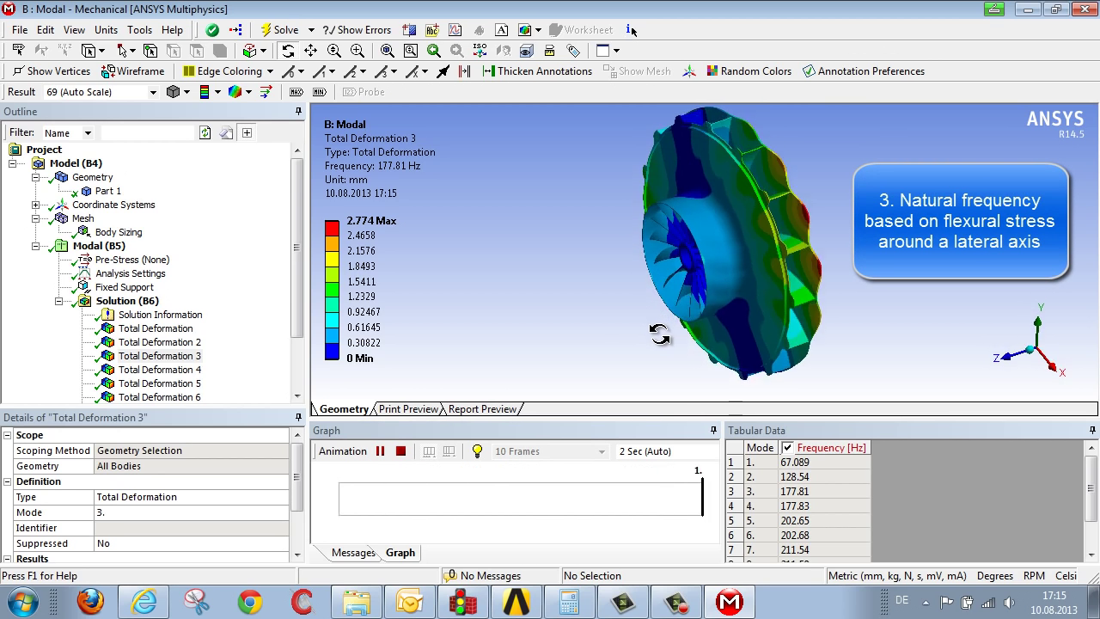
mouse_move(659, 334)
left_mouse_down()
mouse_move(659, 368)
mouse_move(653, 326)
mouse_move(696, 254)
mouse_move(671, 338)
mouse_move(604, 353)
mouse_move(675, 335)
left_mouse_up()
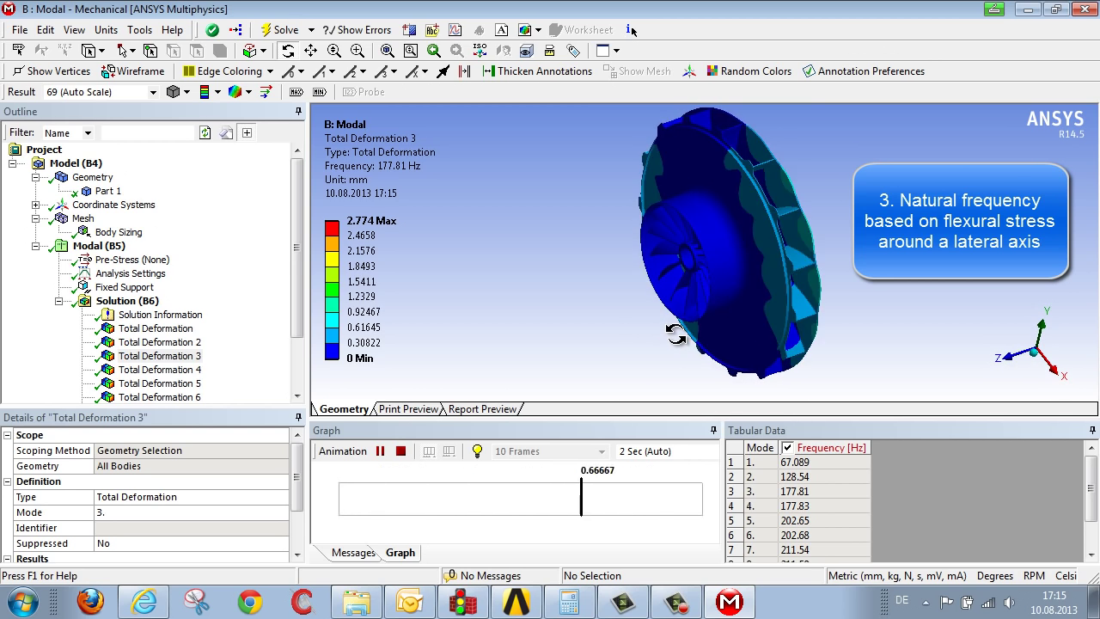
Step: Animate the total deformation of the ninth mode, examine its vibration shape from another angle, and stop the animation
left_click(160, 356)
scroll(189, 372, "down", 1)
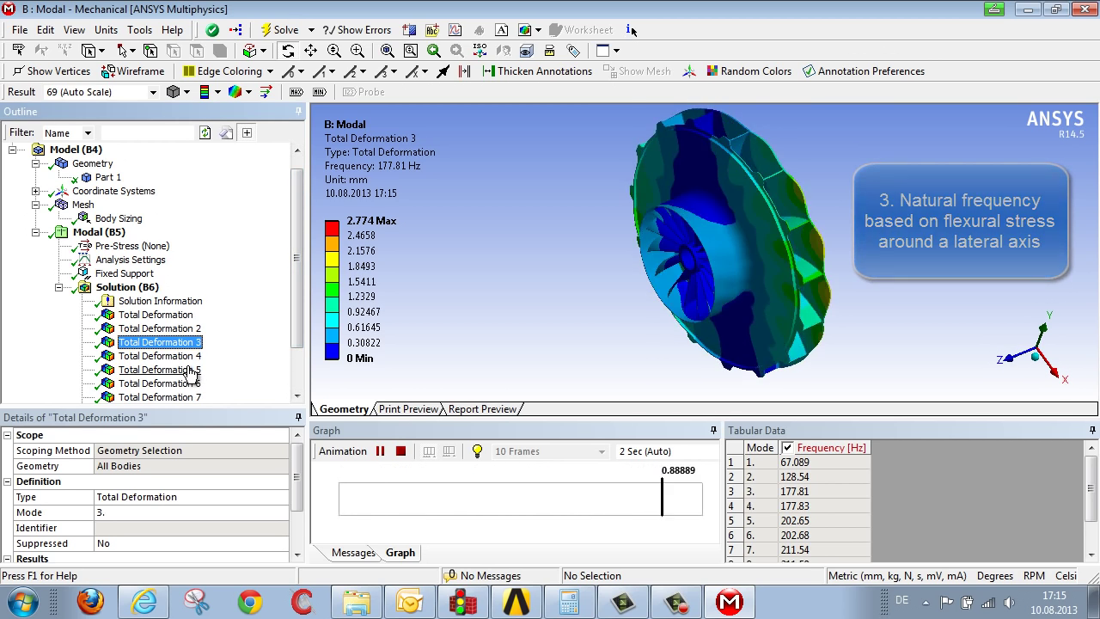
scroll(189, 371, "down", 2)
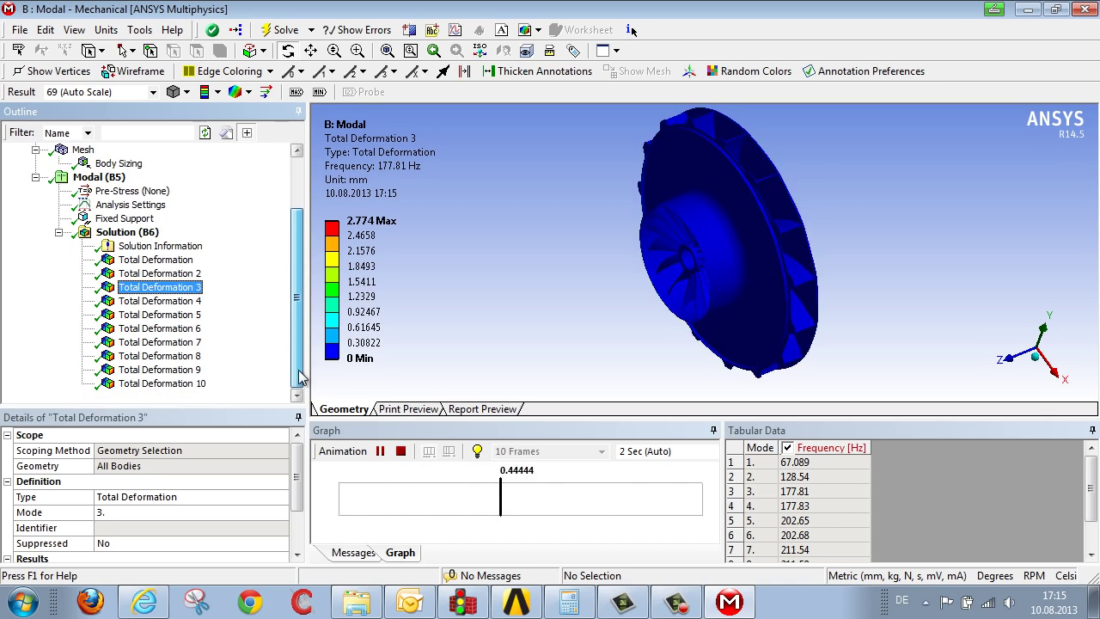
left_click(191, 371)
left_click(379, 450)
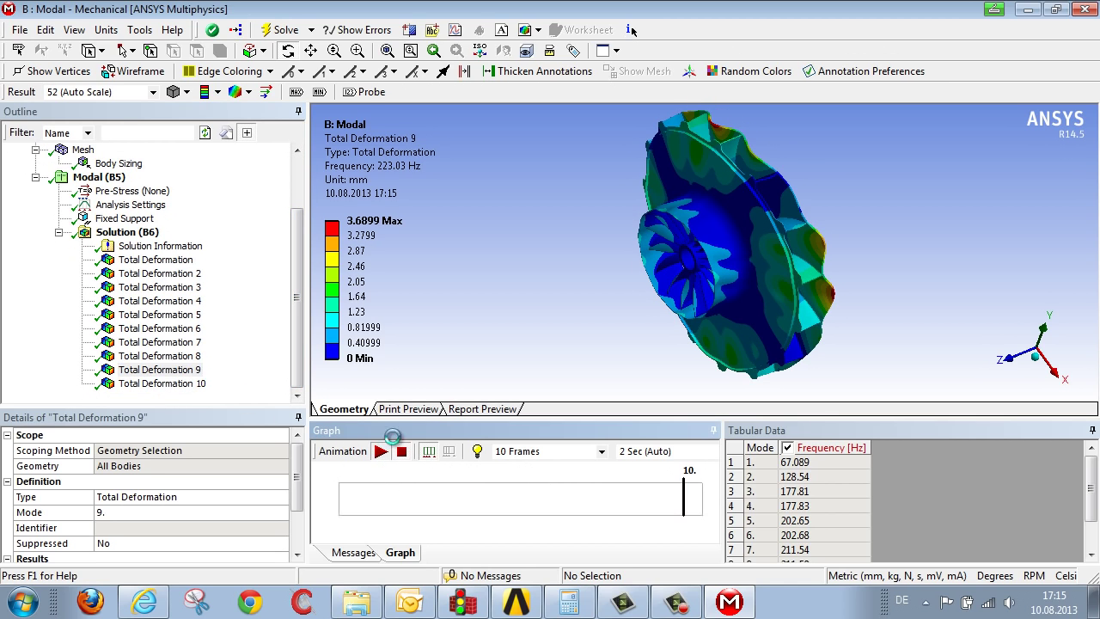
left_click_drag(700, 318, 773, 344)
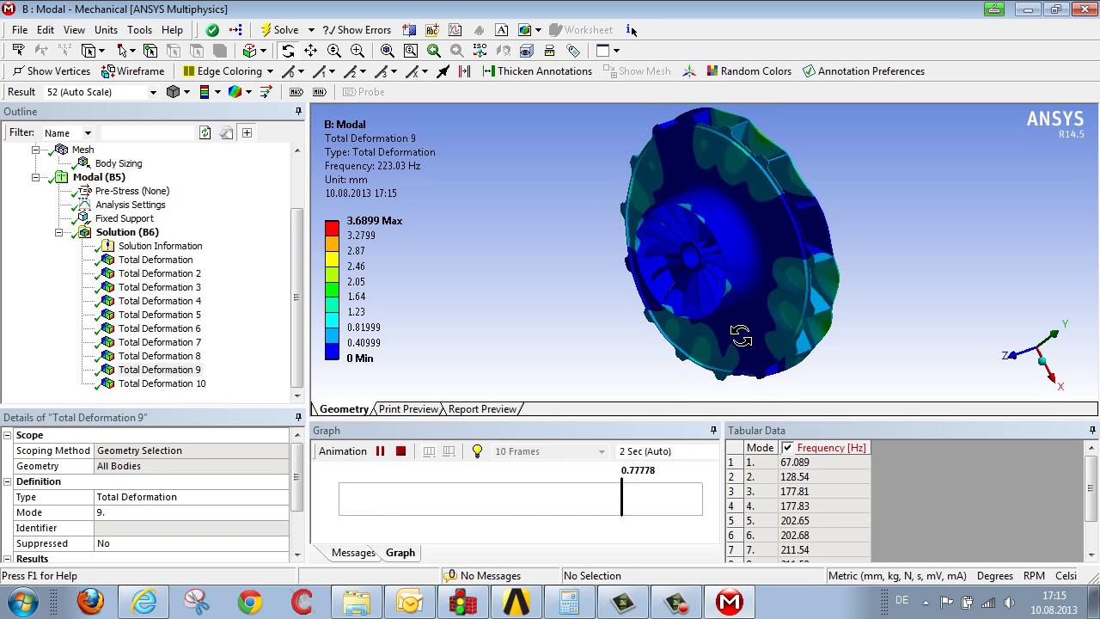
left_click(402, 453)
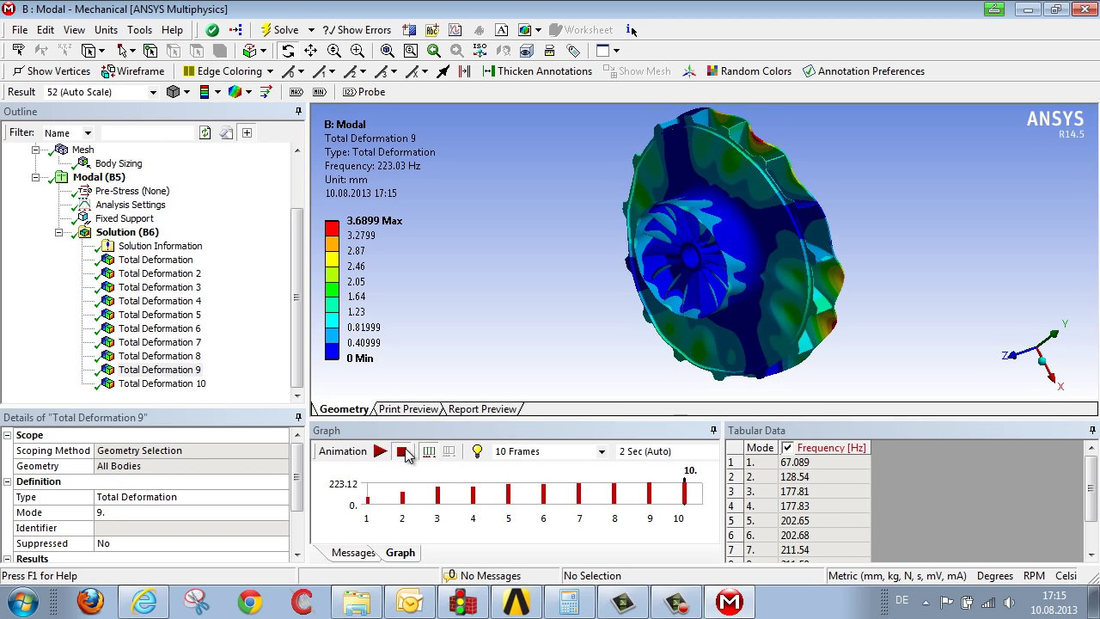